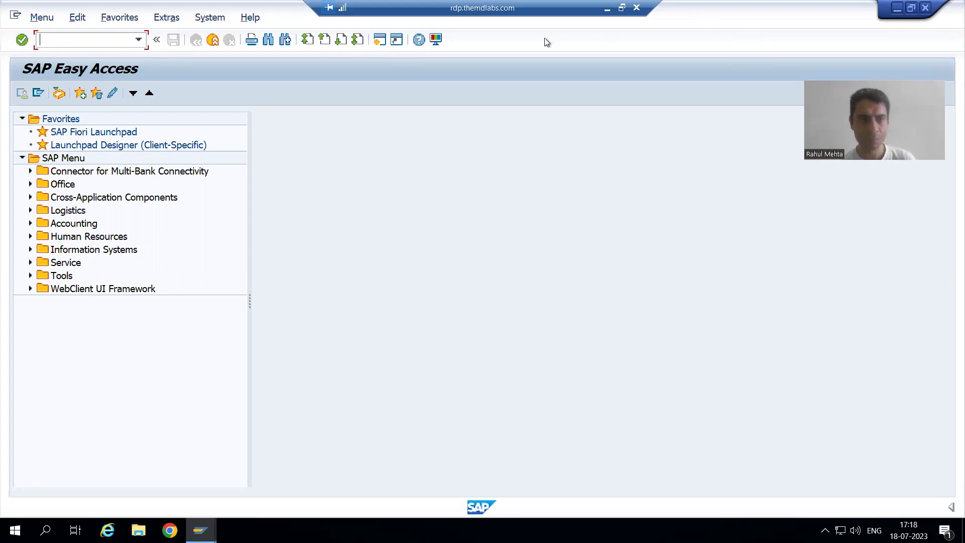
# Run transaction SE16 and open the selection screen for table ZORDH_28.
pyautogui.write('se16')
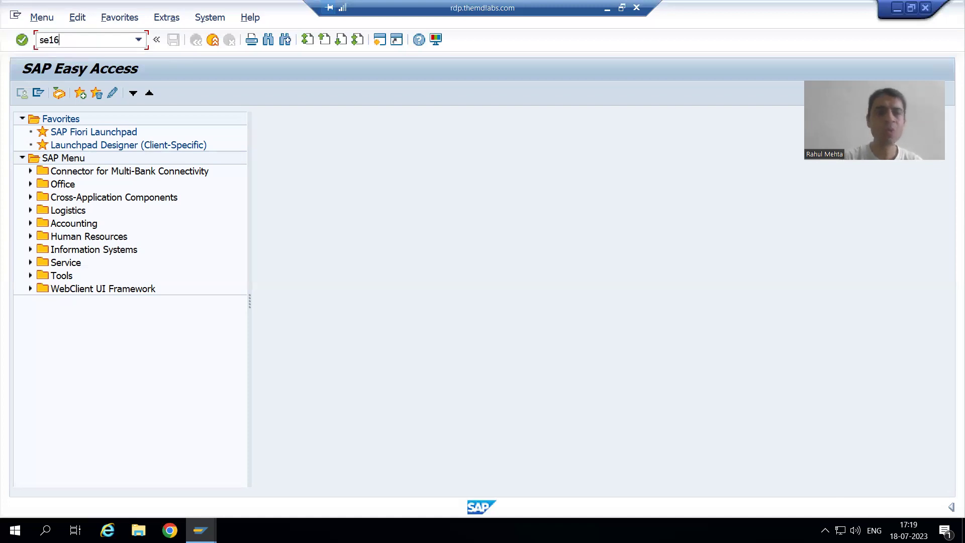
pyautogui.press('Return')
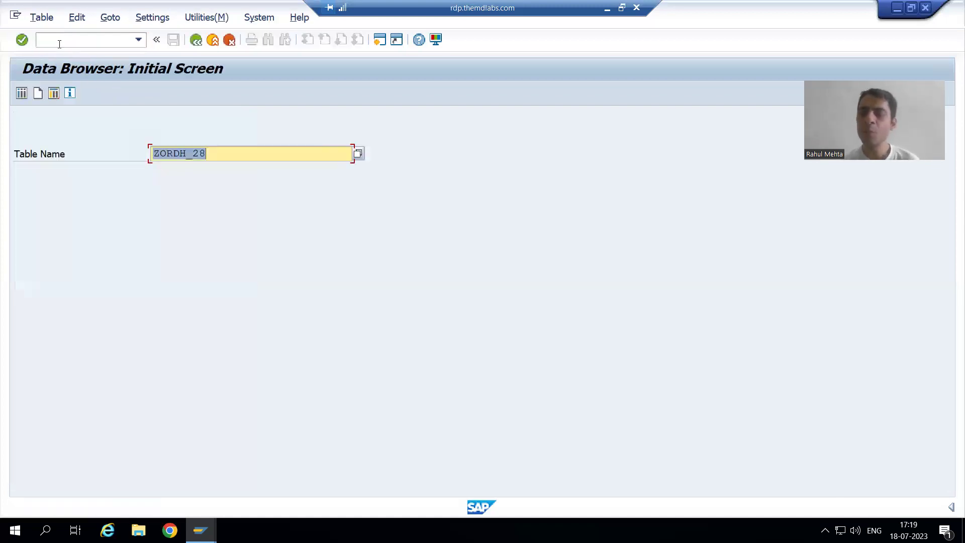
pyautogui.click(233, 153)
pyautogui.press('Return')
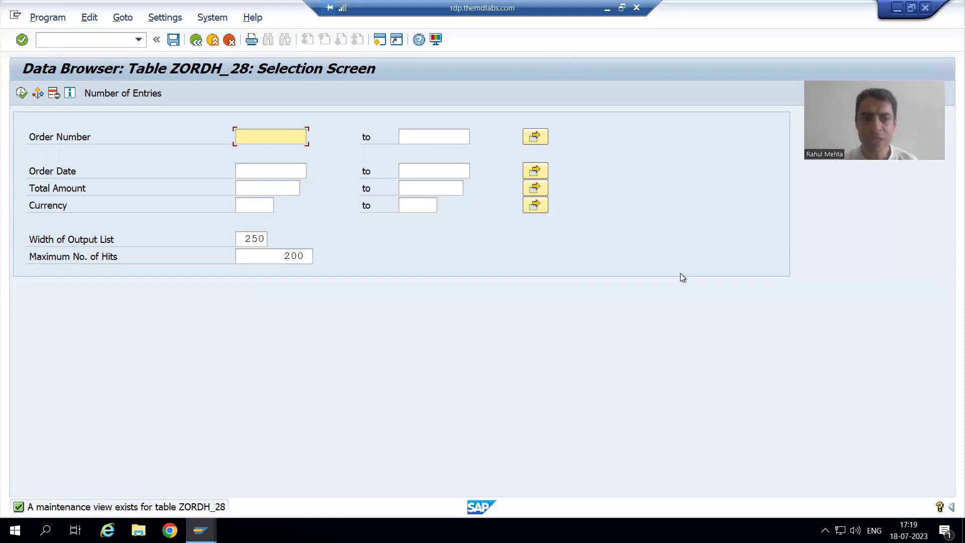
# Add the Payment Mode (PM) field to the selection criteria of table ZORDH_28.
pyautogui.click(69, 137)
pyautogui.click(69, 171)
pyautogui.click(66, 189)
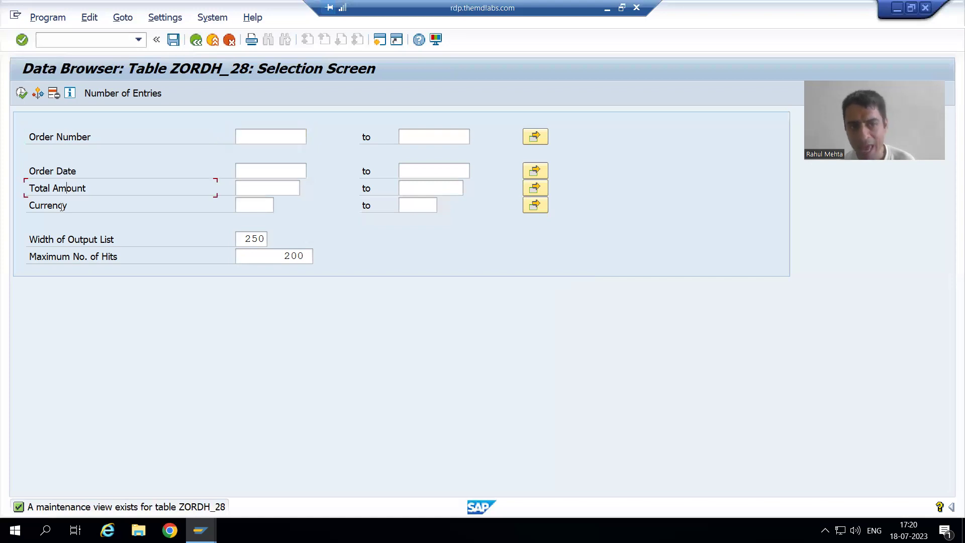
pyautogui.click(65, 206)
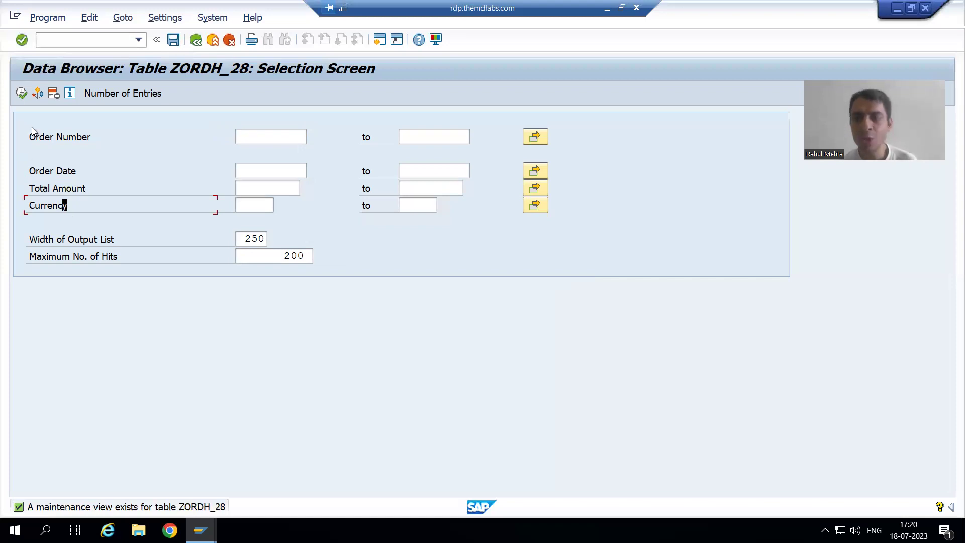
pyautogui.click(164, 19)
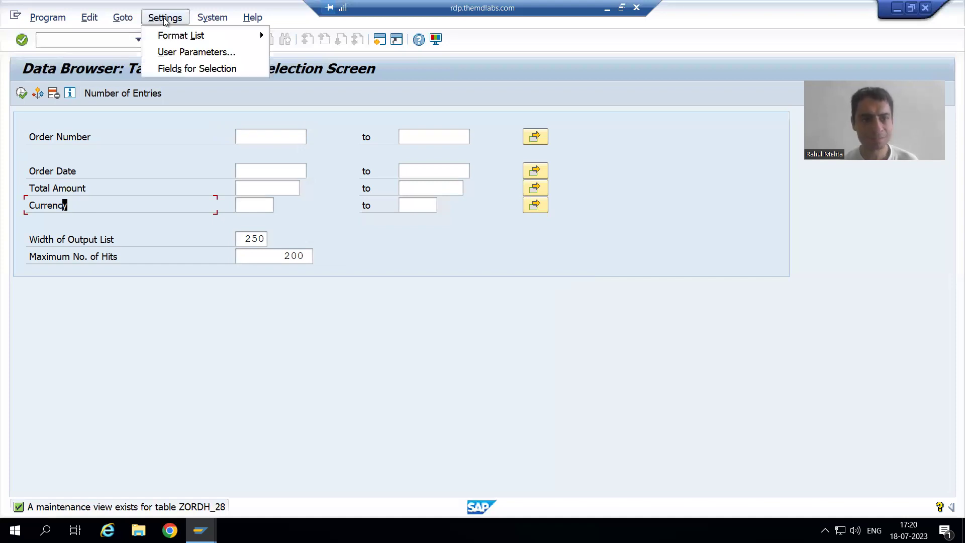
pyautogui.click(179, 69)
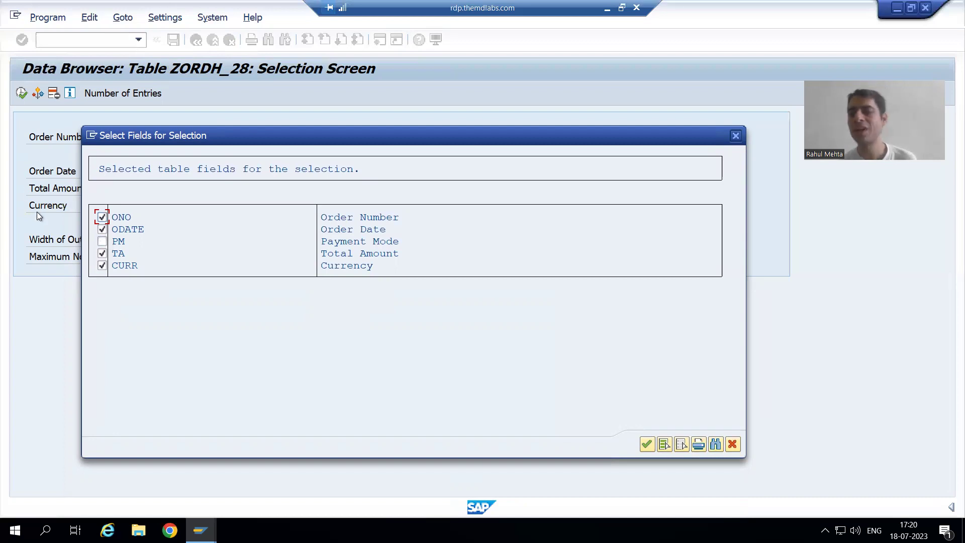
pyautogui.click(102, 243)
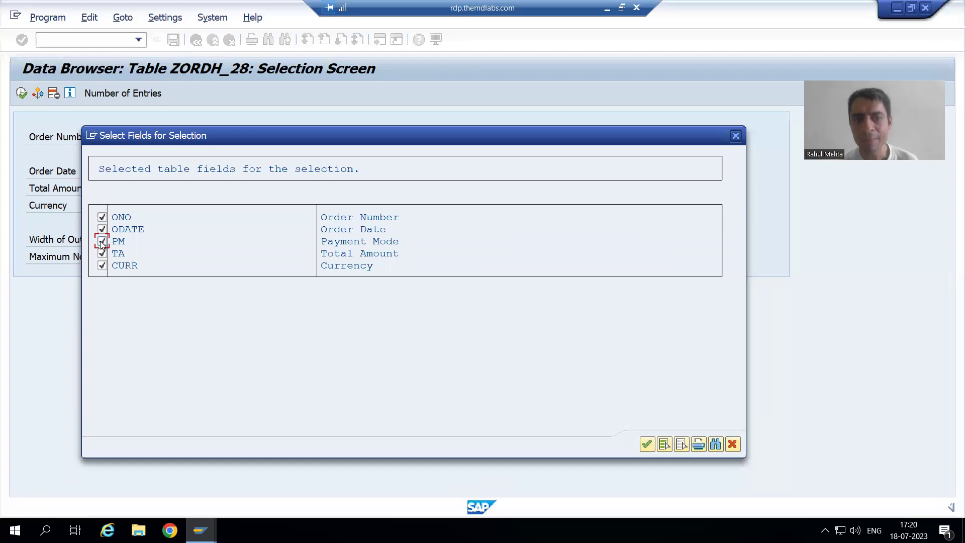
pyautogui.click(650, 447)
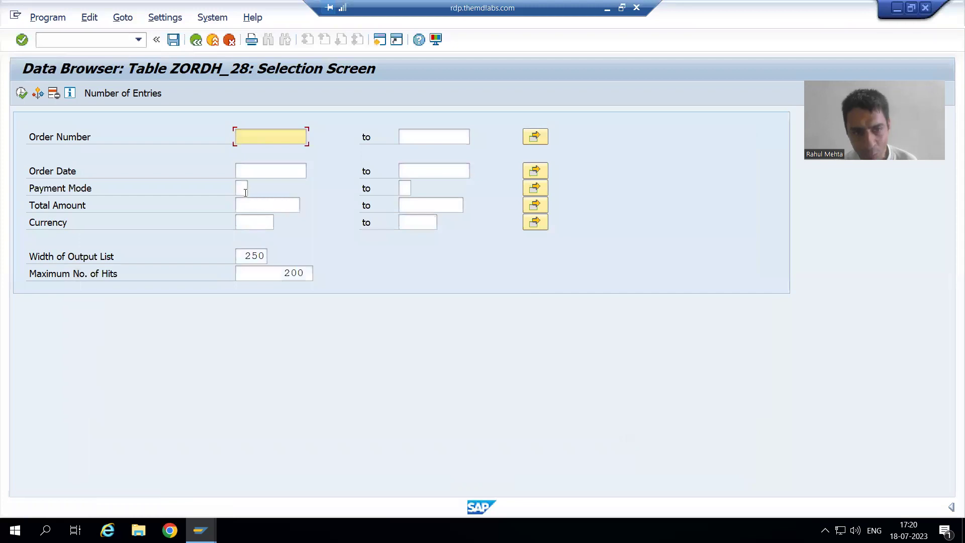
# Filter the entries by Payment Mode D and check how many match.
pyautogui.click(243, 189)
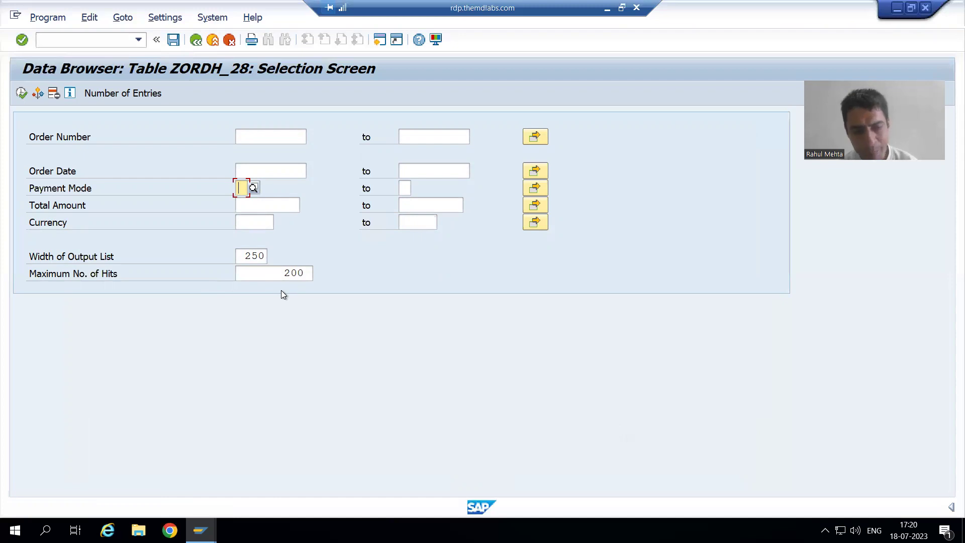
pyautogui.write('D')
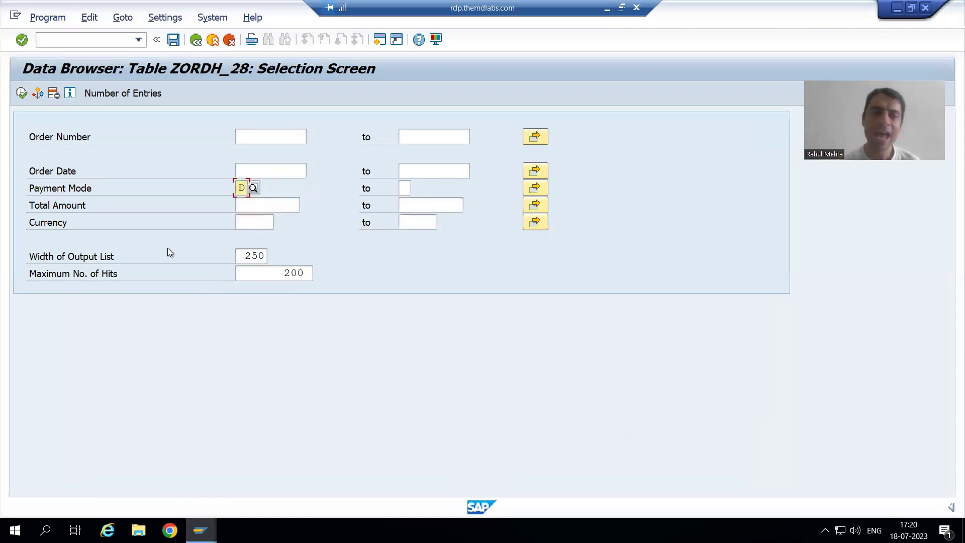
pyautogui.click(124, 95)
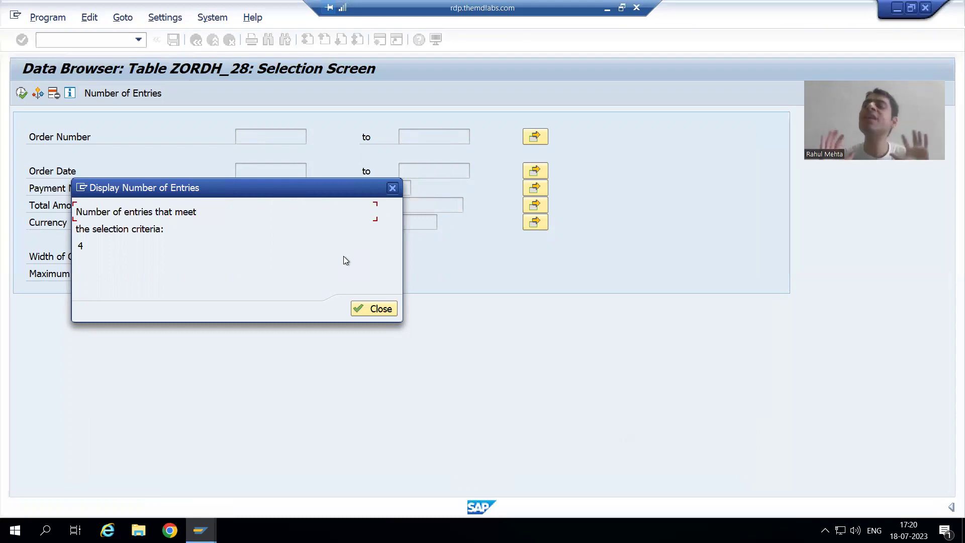
pyautogui.click(380, 310)
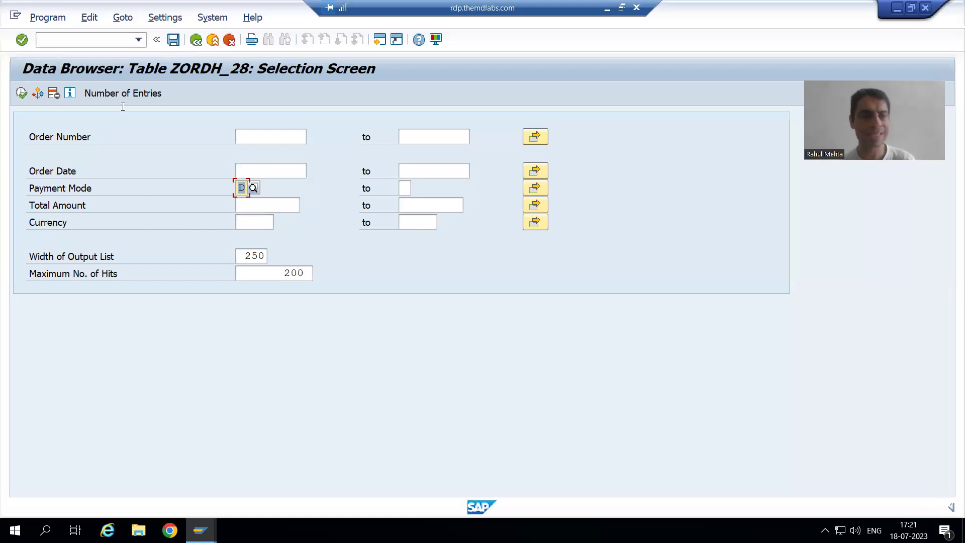
pyautogui.click(78, 40)
pyautogui.write('/nse11')
pyautogui.press('Return')
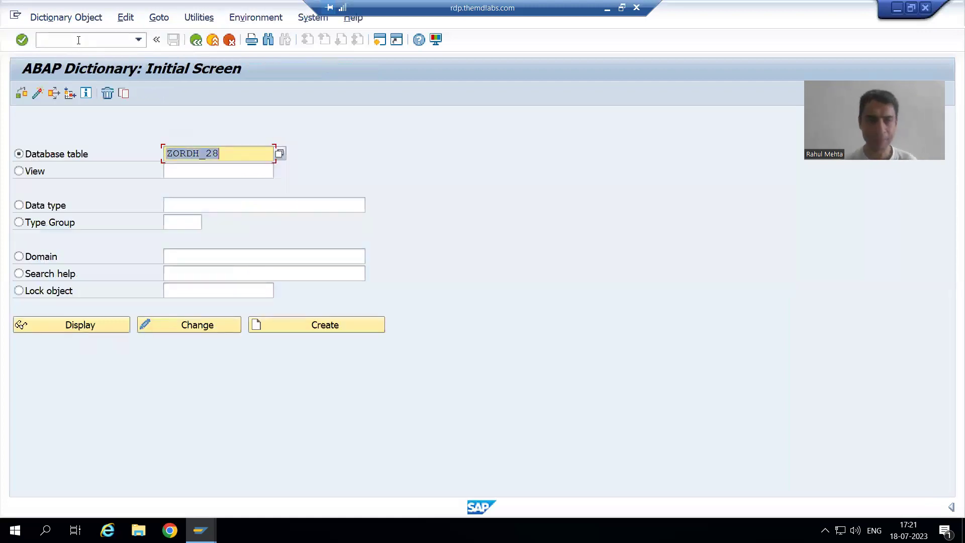
# Switch to transaction SE16 with /nse16 and open the selection screen for table VBAK.
pyautogui.click(78, 40)
pyautogui.write('/nse16')
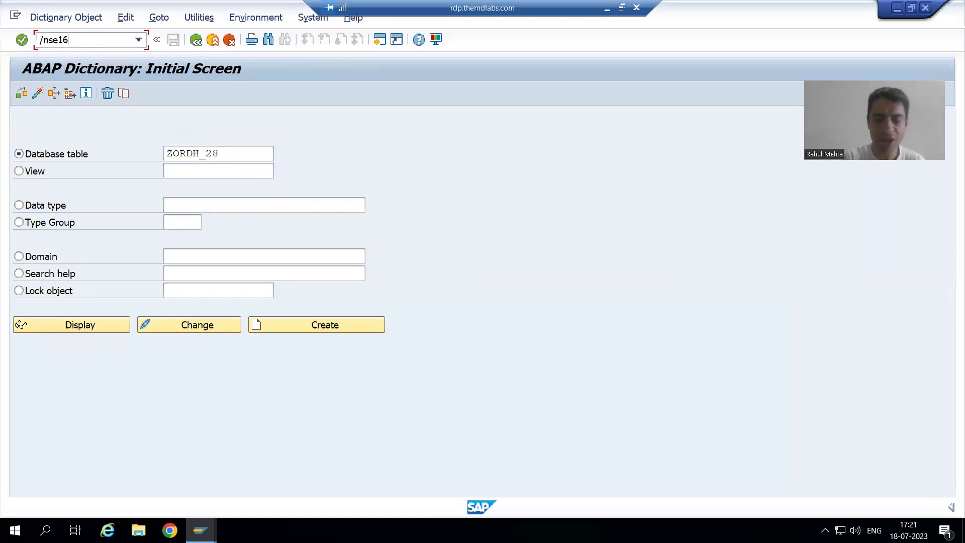
pyautogui.press('Return')
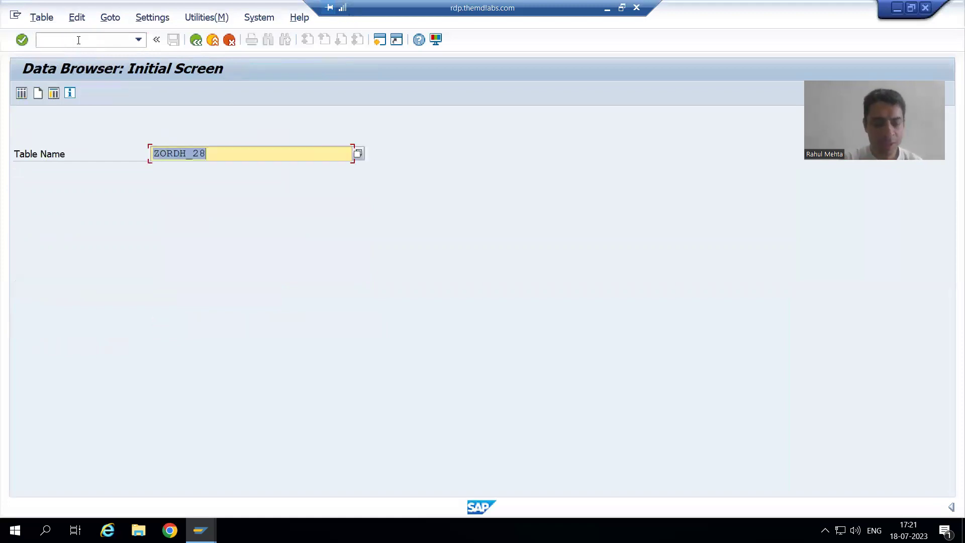
pyautogui.write('VBAK')
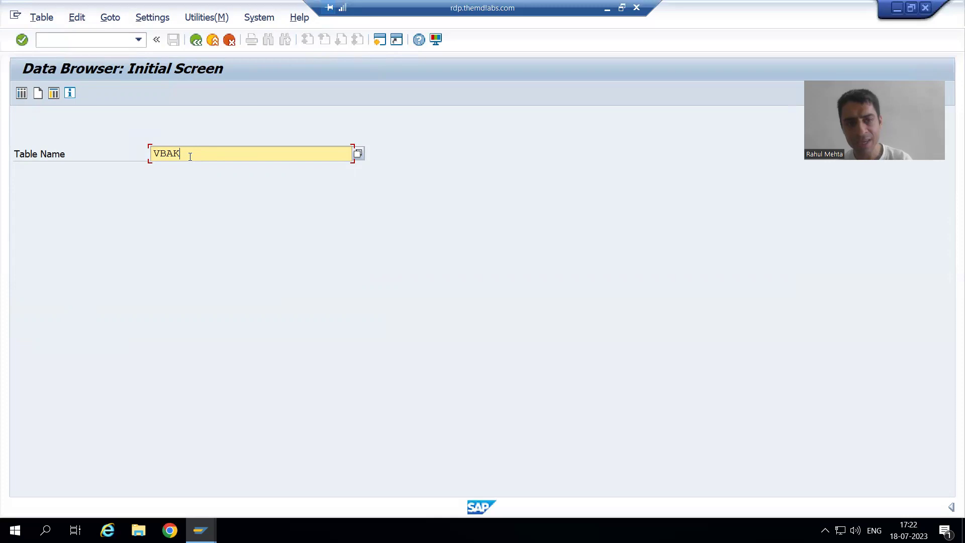
pyautogui.press('Return')
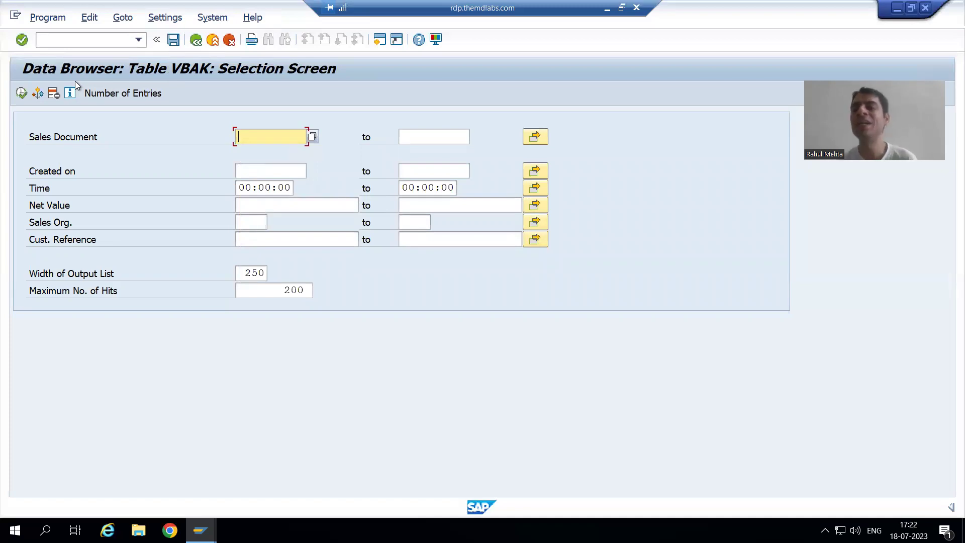
# Open the ABAP Dictionary in a new session with /ose11 and display the definition of table VBAK.
pyautogui.click(58, 38)
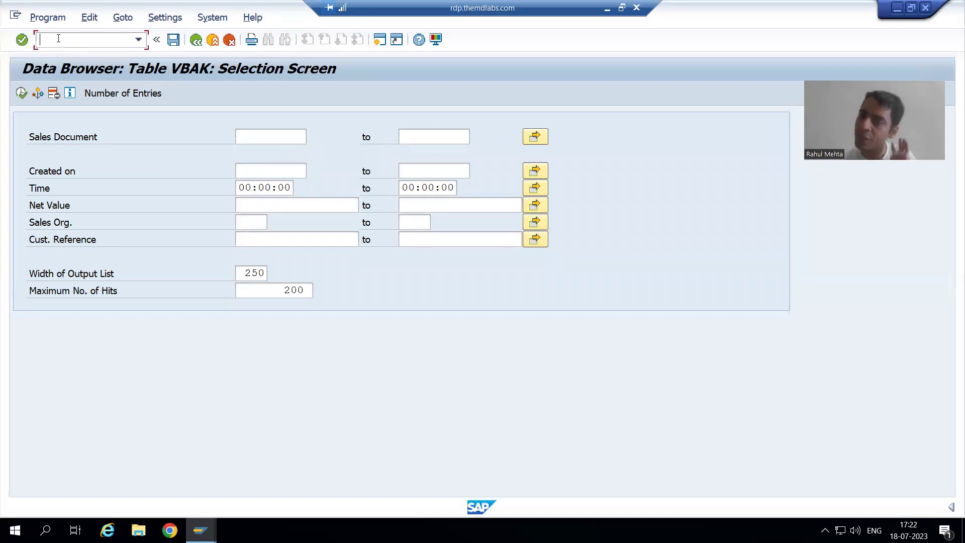
pyautogui.write('/o')
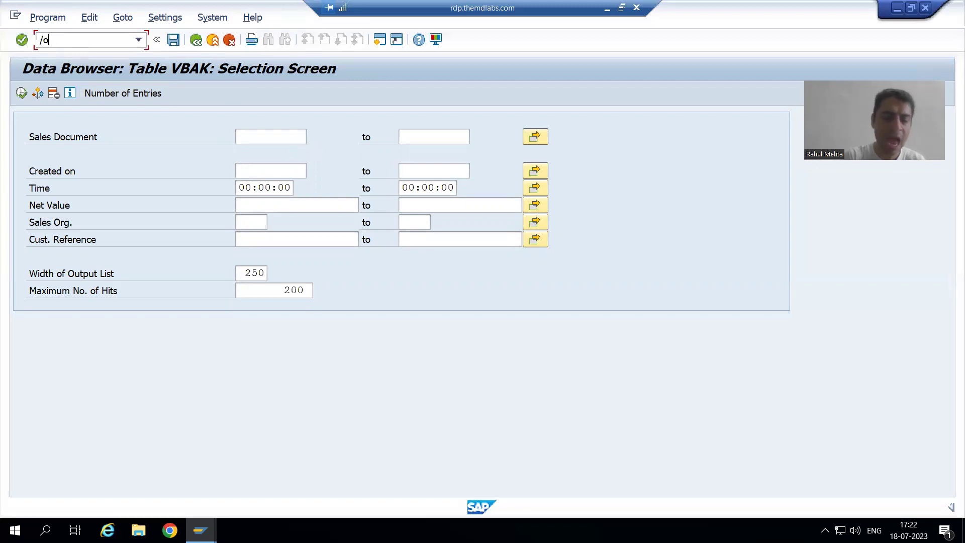
pyautogui.write('se11')
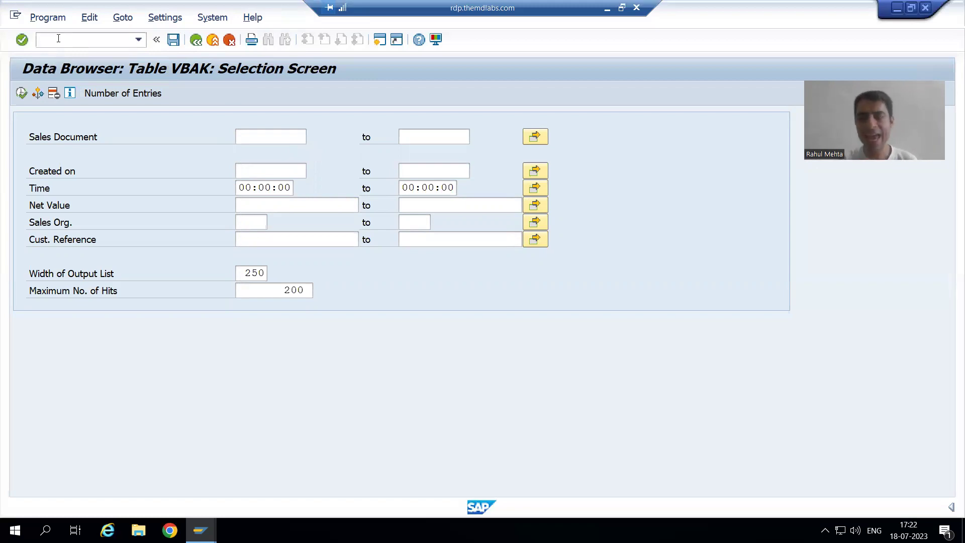
pyautogui.write('vbak')
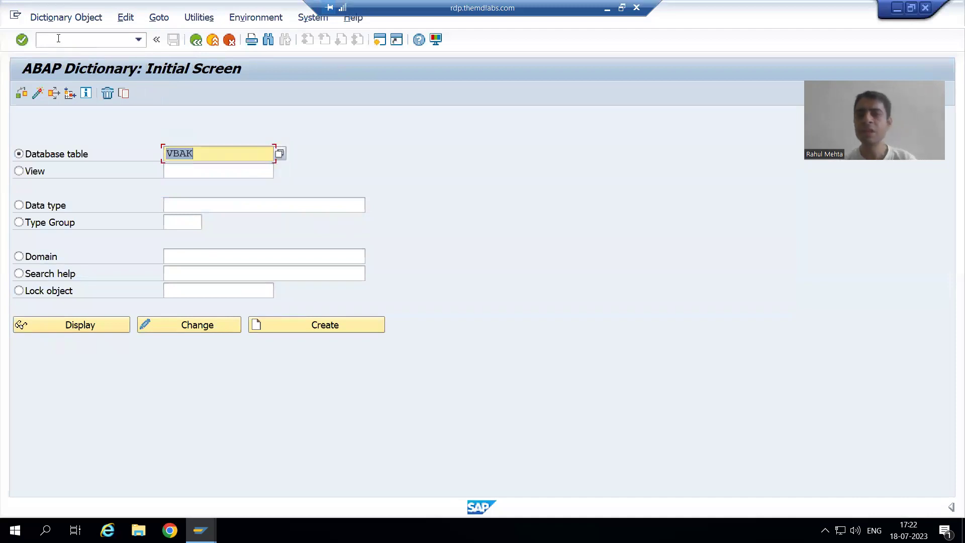
pyautogui.click(98, 330)
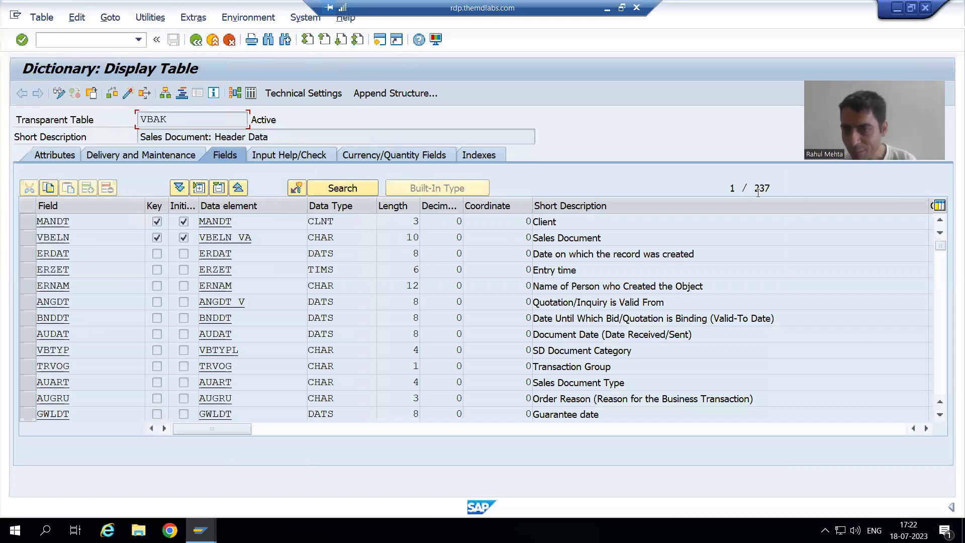
# Compare VBAK's dictionary fields, including the field count and SD Document Category, with the criteria offered on its selection screen.
pyautogui.moveTo(754, 189); pyautogui.dragTo(776, 190)
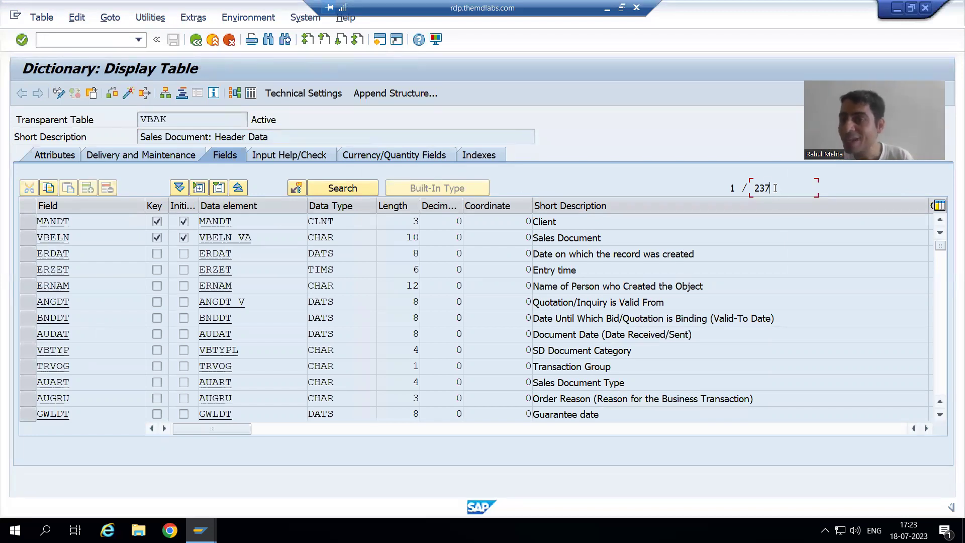
pyautogui.hotkey('shift', 'Left')
pyautogui.hotkey('ctrl', 'shift', 'F10')
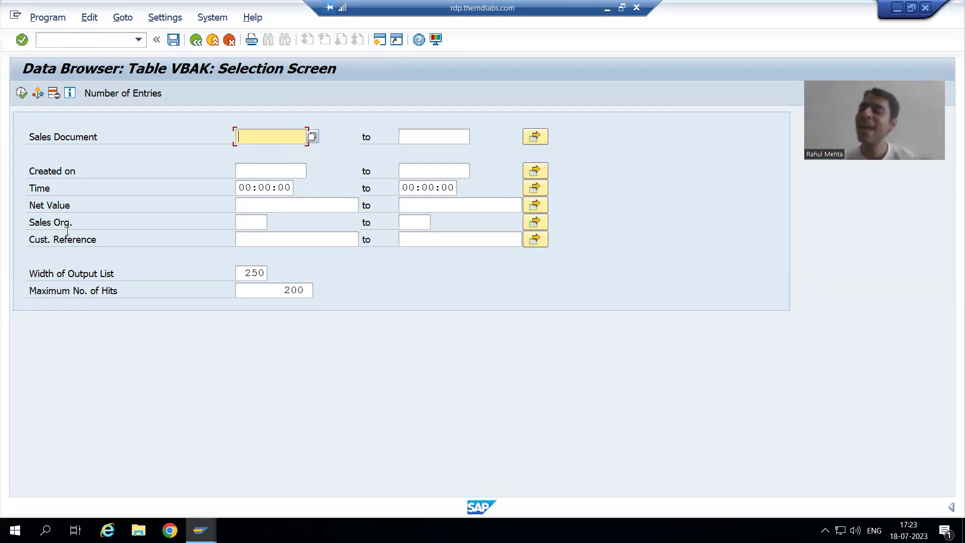
pyautogui.hotkey('alt', 'Tab')
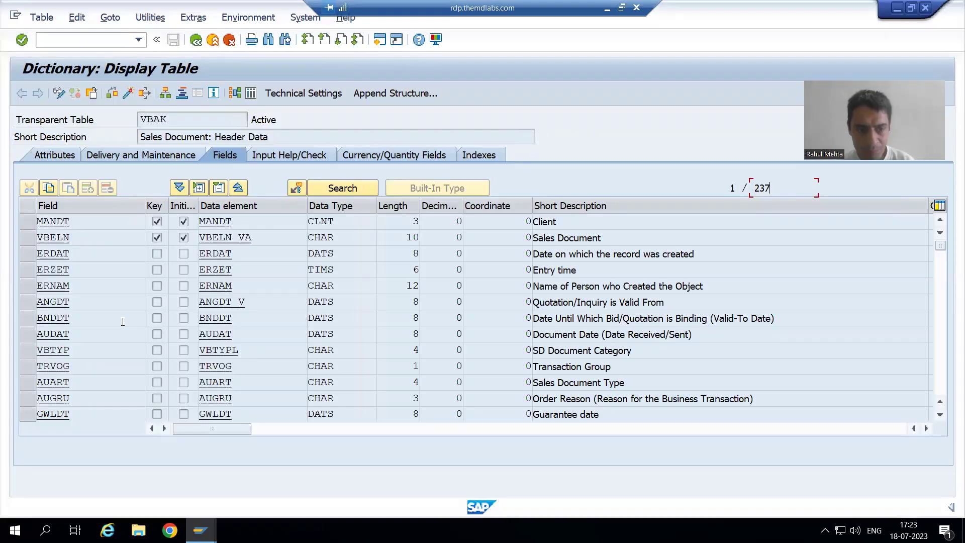
pyautogui.click(631, 351)
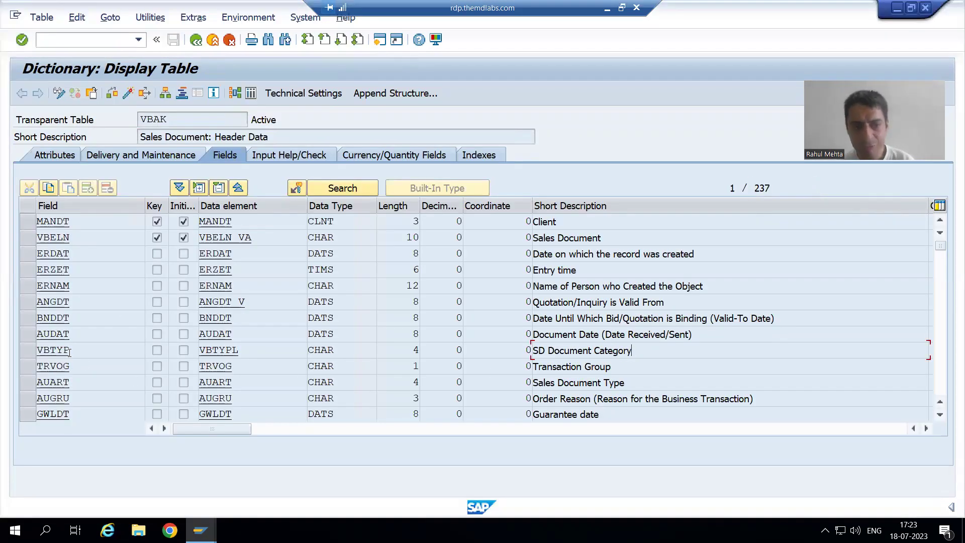
pyautogui.hotkey('alt', 'Tab')
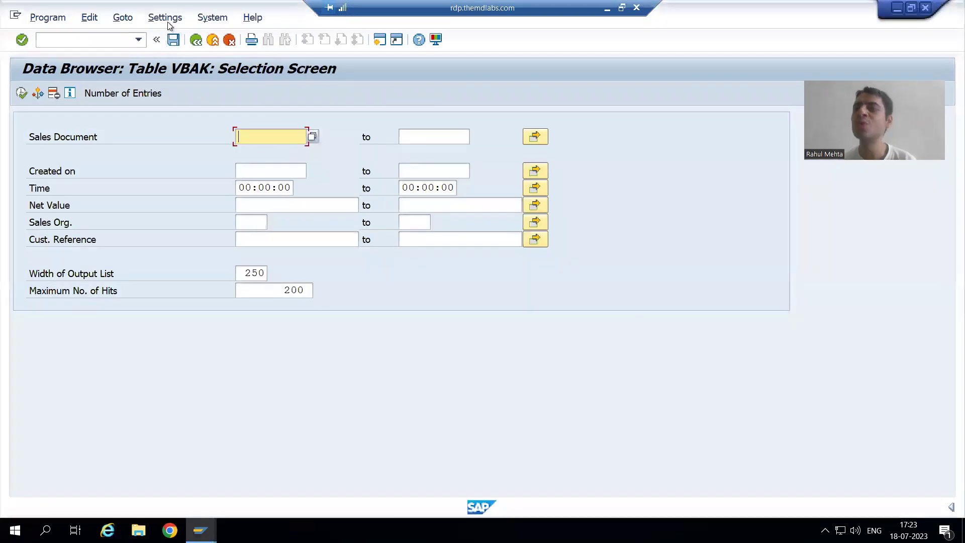
# Add VBTYP (SD Document Category) to the fields for selection of table VBAK.
pyautogui.click(166, 19)
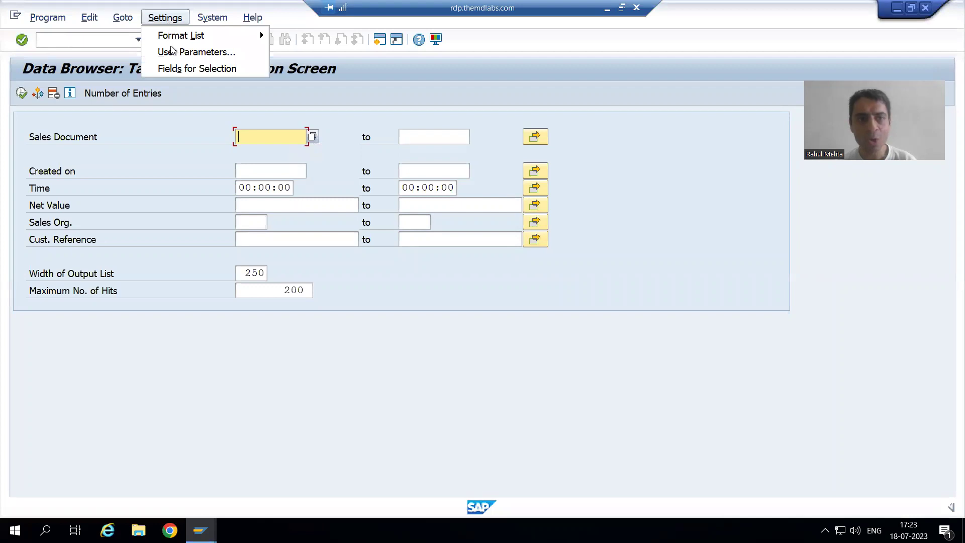
pyautogui.click(174, 67)
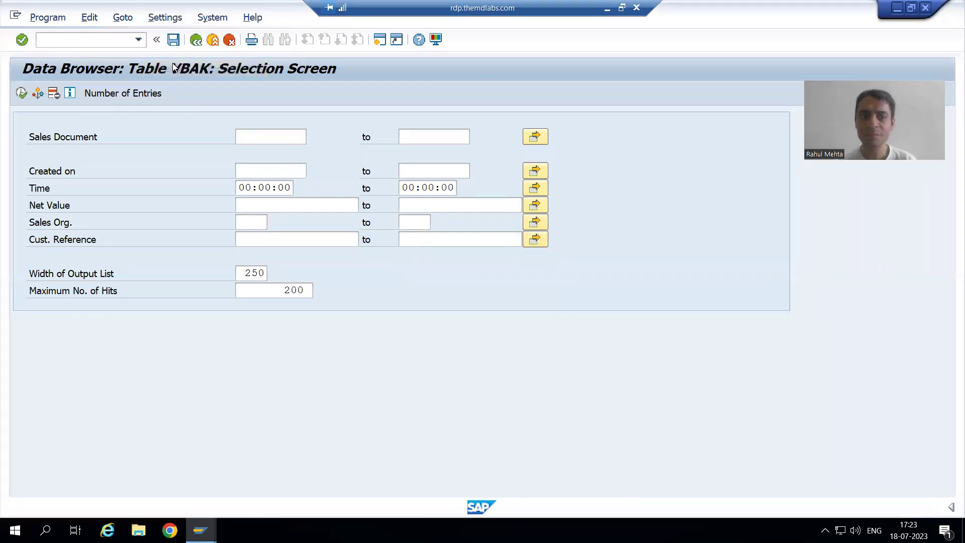
pyautogui.moveTo(239, 196); pyautogui.dragTo(386, 95)
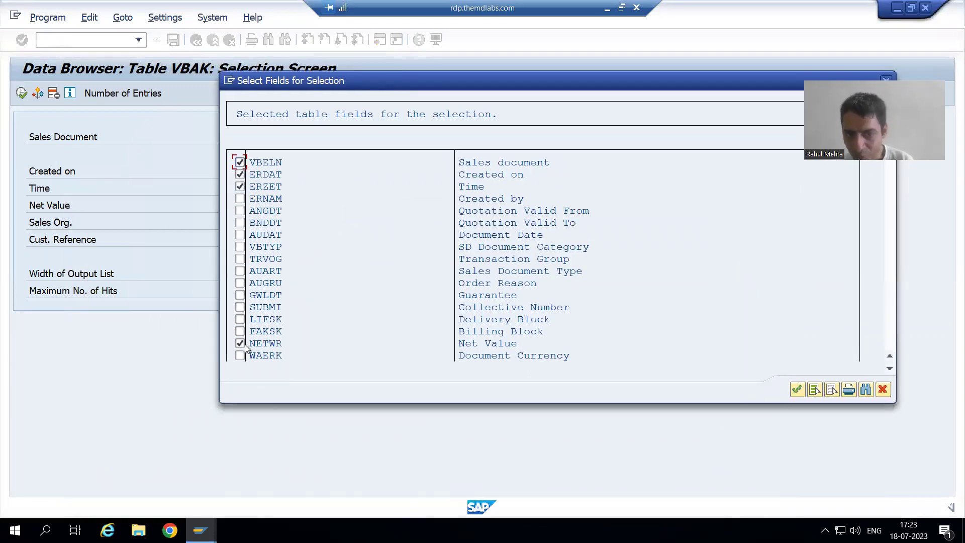
pyautogui.scroll(-4, 783, 306)
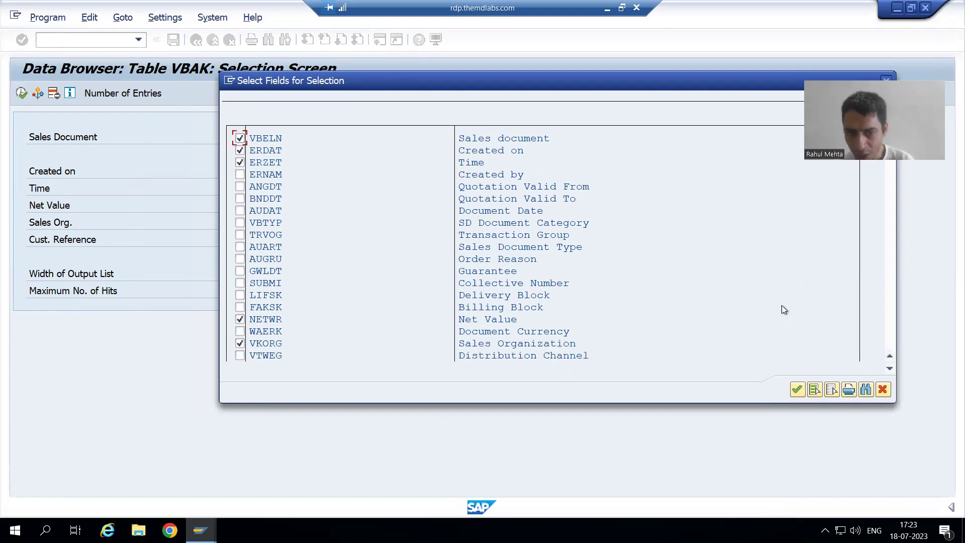
pyautogui.press('Down')
pyautogui.scroll(4, 782, 308)
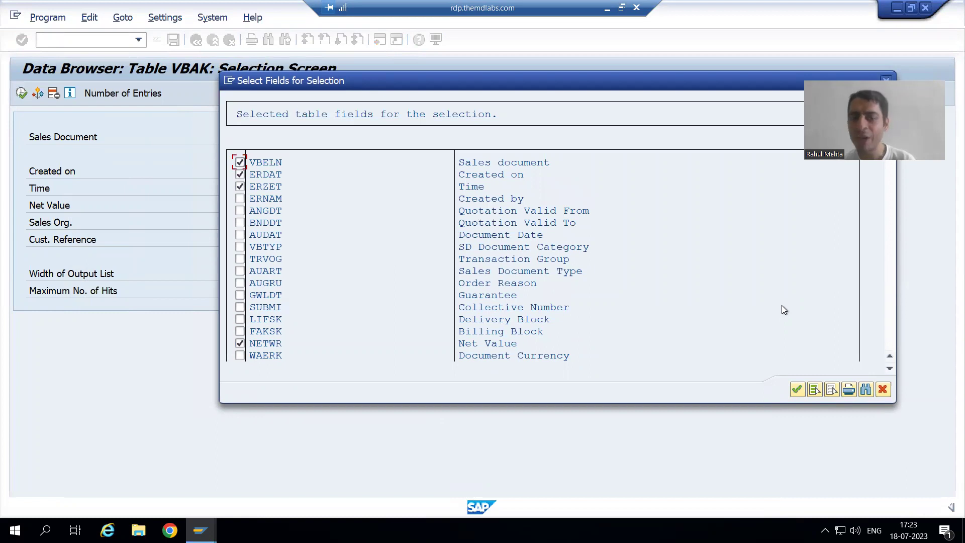
pyautogui.click(497, 246)
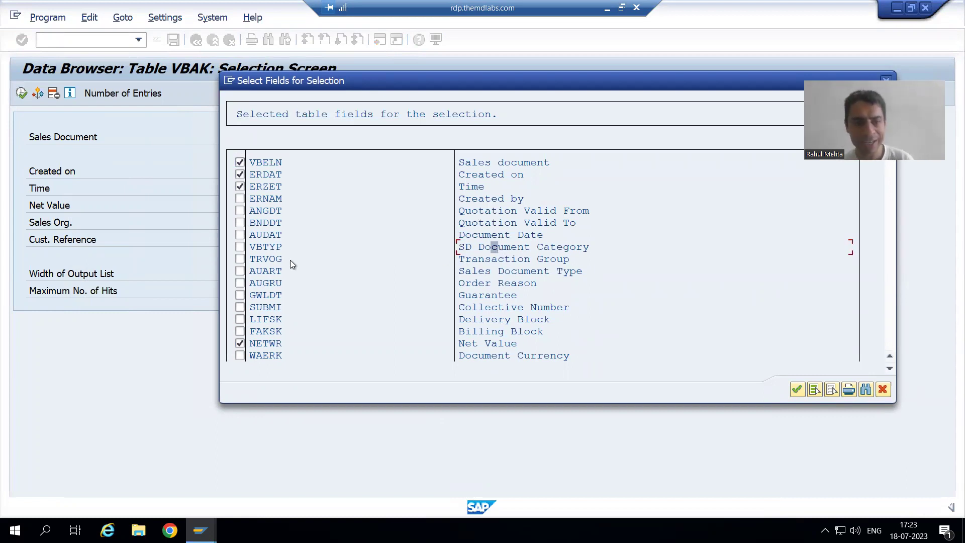
pyautogui.click(240, 248)
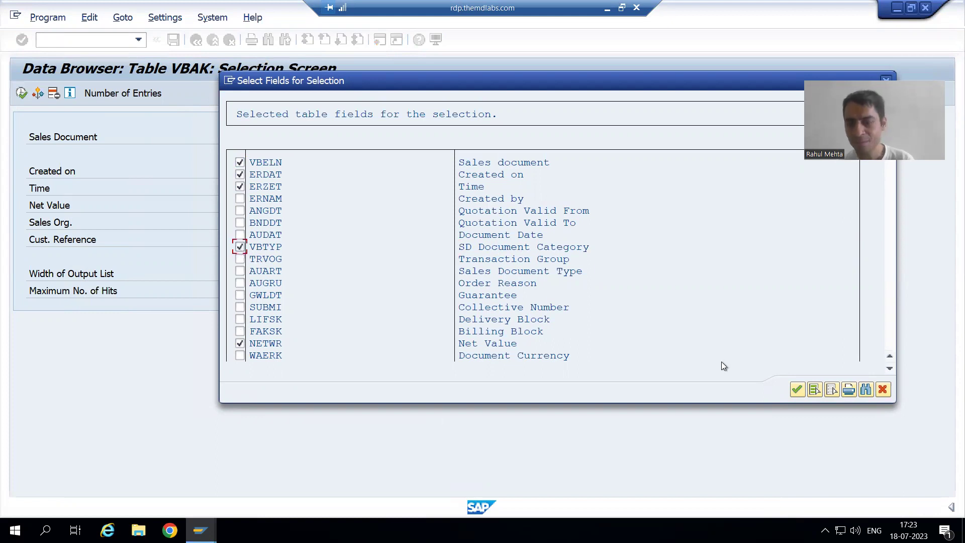
pyautogui.click(797, 391)
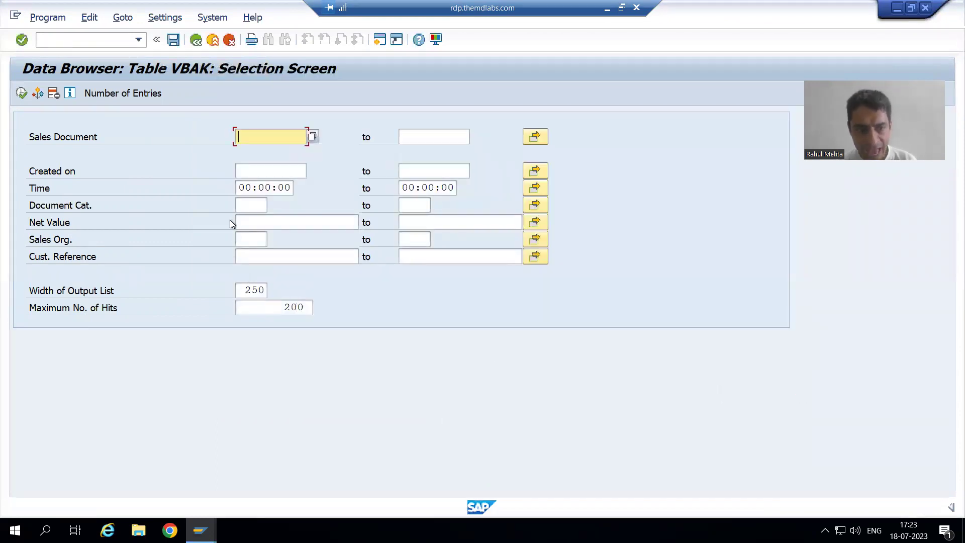
# Set Document Cat. to C (Order) and check how many VBAK entries match.
pyautogui.click(254, 206)
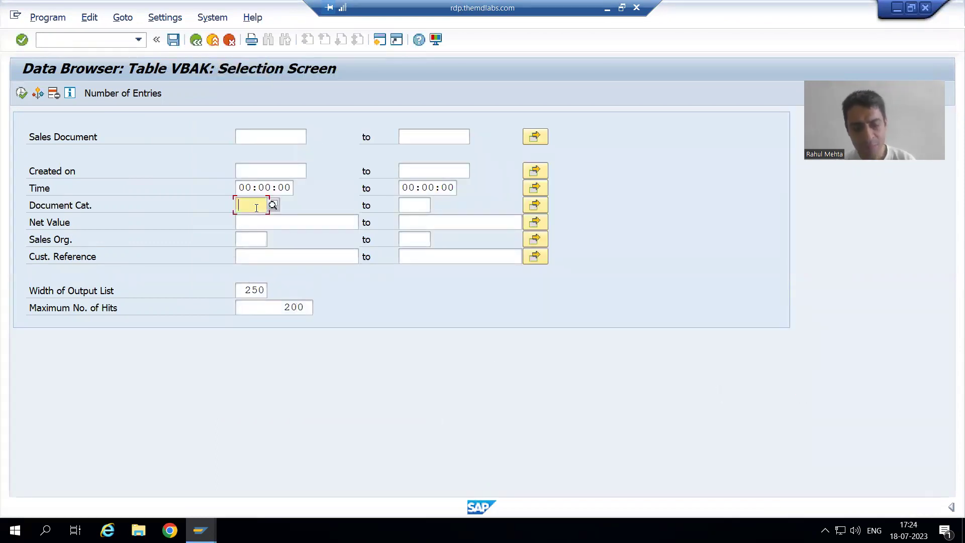
pyautogui.write('C')
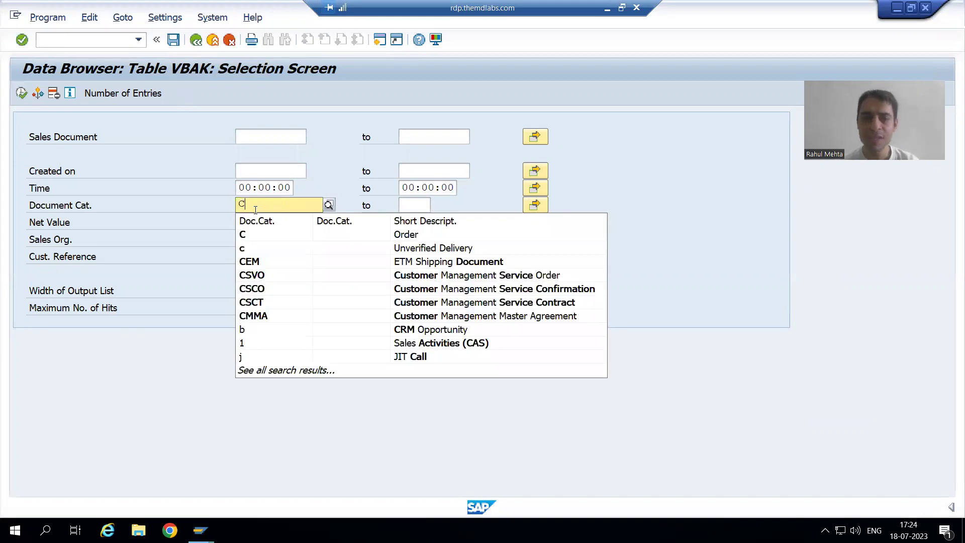
pyautogui.click(261, 234)
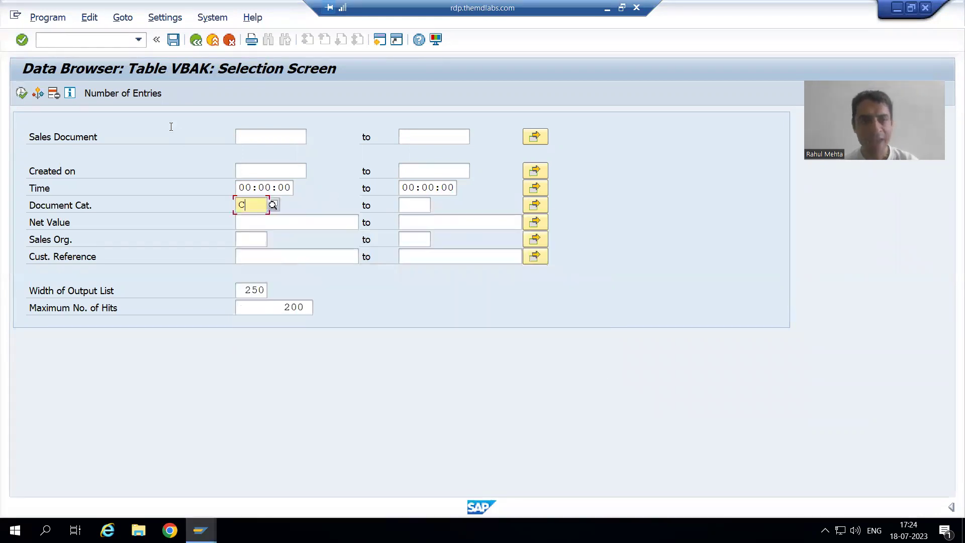
pyautogui.click(150, 93)
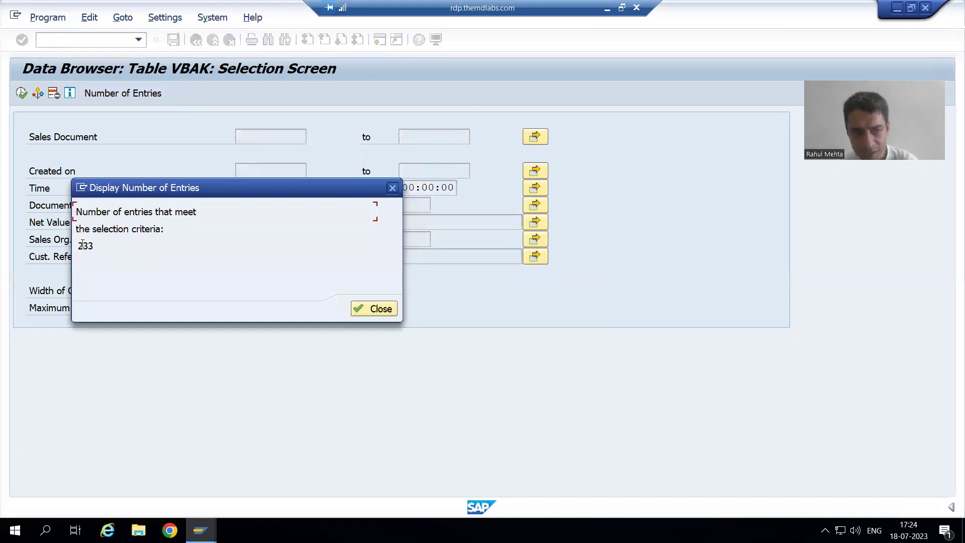
pyautogui.moveTo(82, 246); pyautogui.dragTo(98, 243)
pyautogui.click(101, 242)
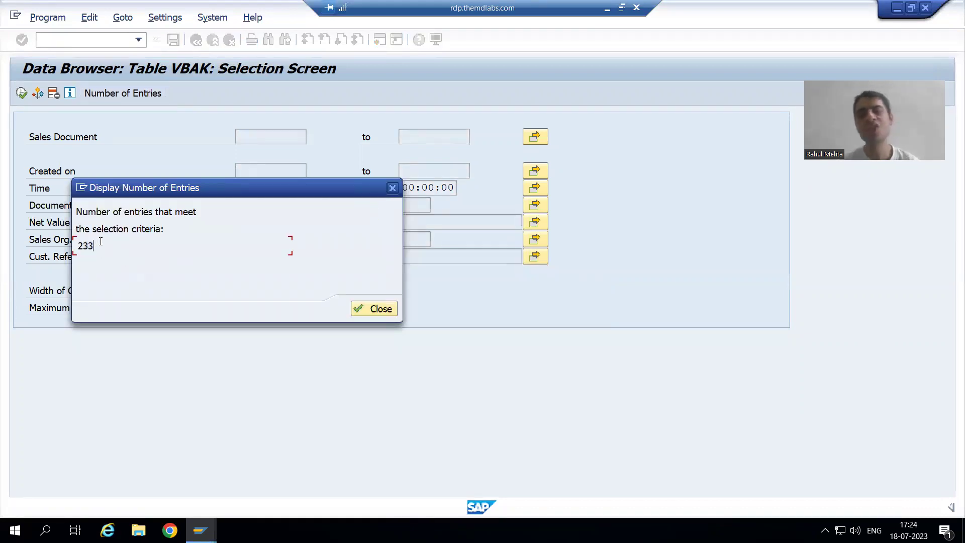
pyautogui.click(374, 309)
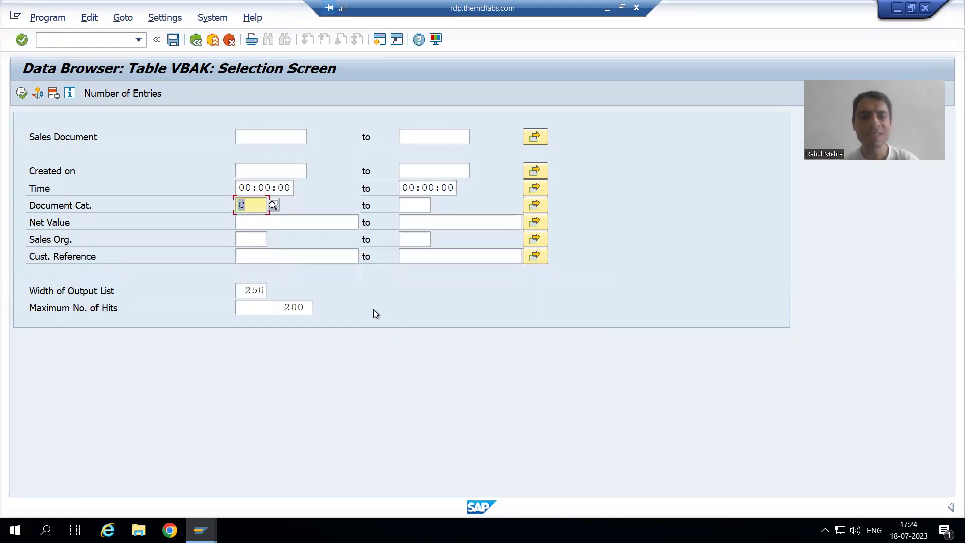
# List the matching VBAK entries with the default hit limit, and again with Maximum No. of Hits cleared.
pyautogui.click(20, 95)
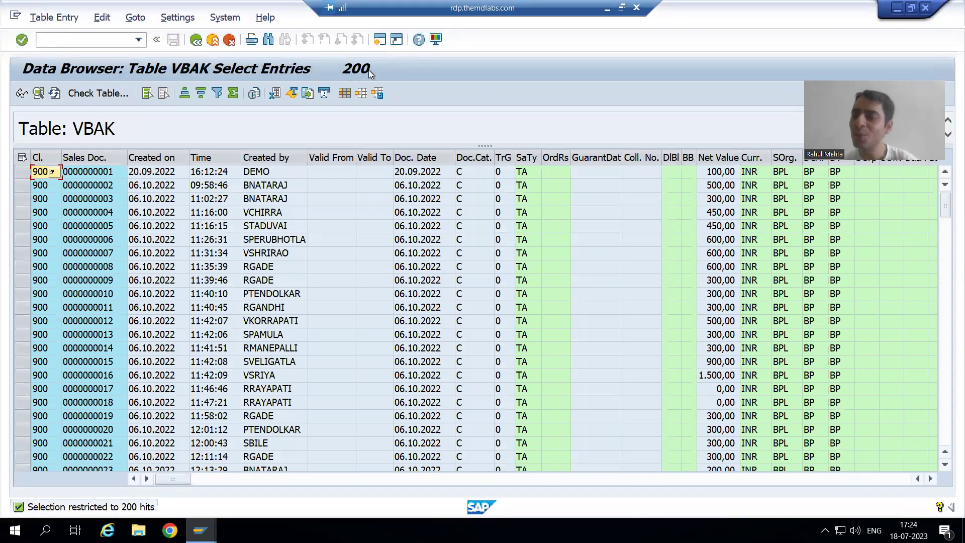
pyautogui.click(195, 40)
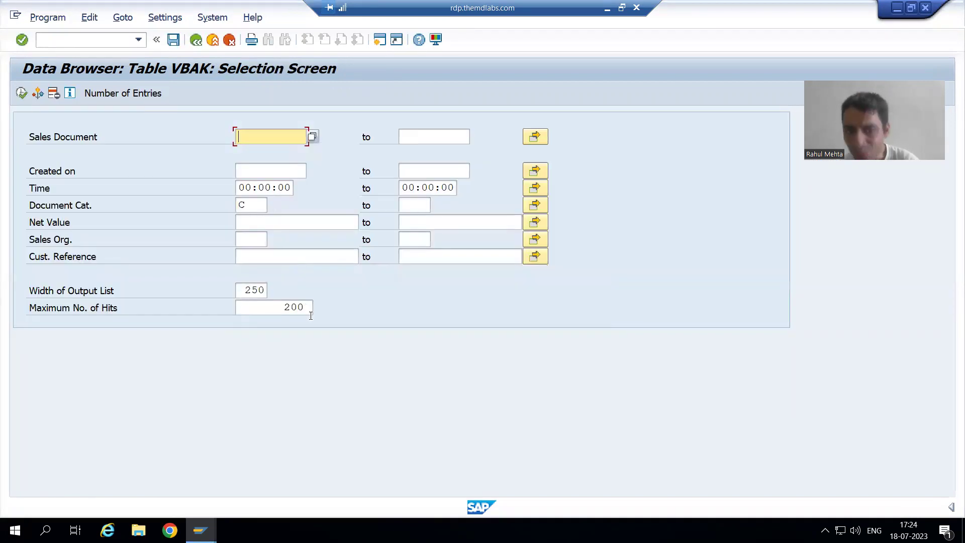
pyautogui.click(307, 307)
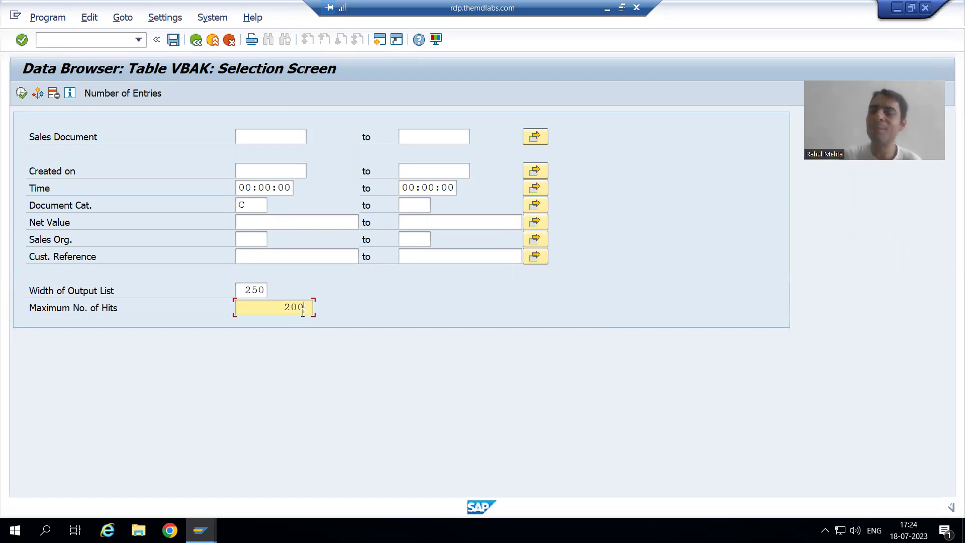
pyautogui.press('BackSpace')
pyautogui.press('BackSpace')
pyautogui.press('BackSpace')
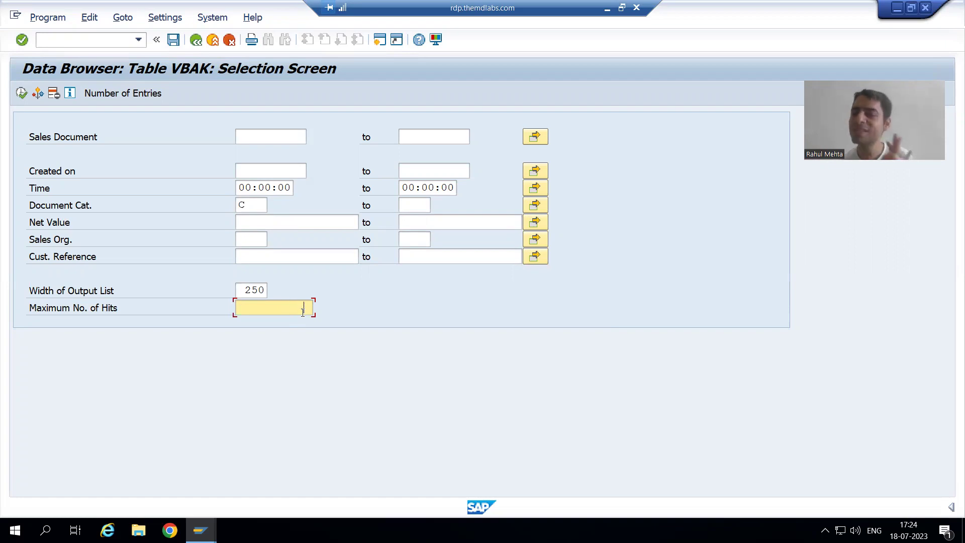
pyautogui.click(21, 93)
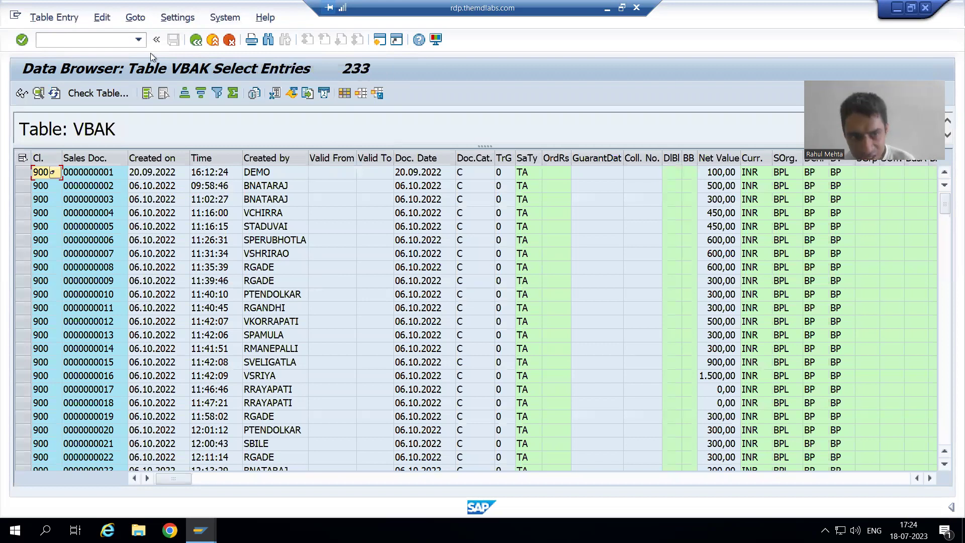
# Rerun the VBAK selection with Maximum No. of Hits left empty and examine the columns across the output list.
pyautogui.click(194, 41)
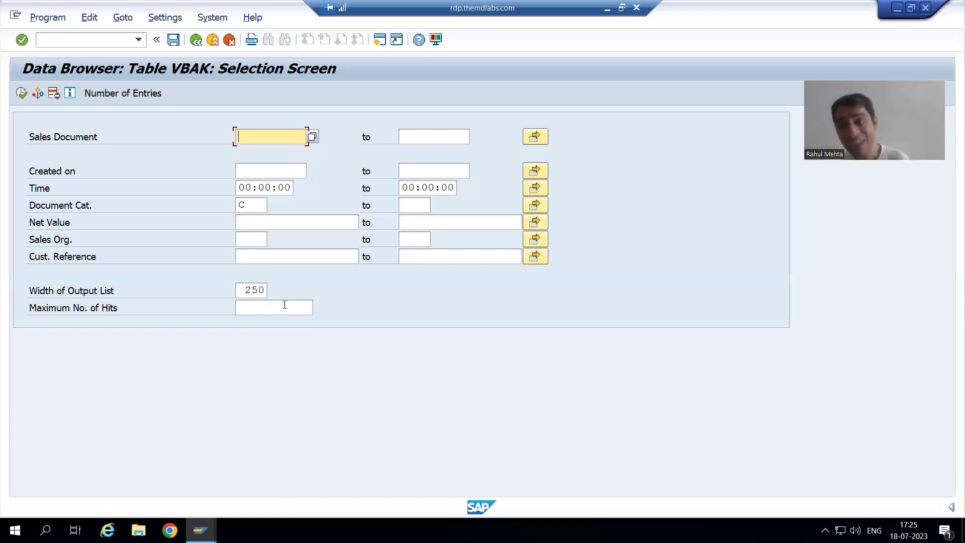
pyautogui.click(292, 308)
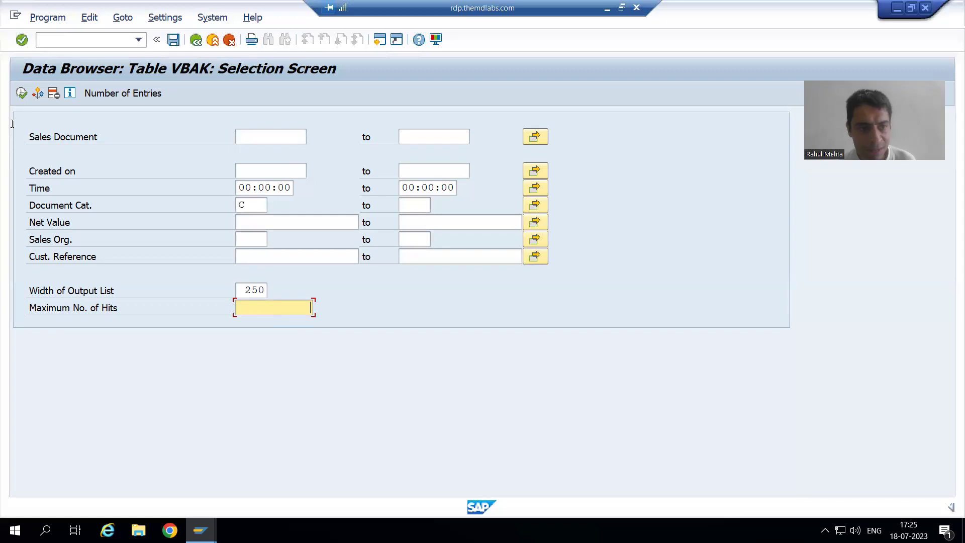
pyautogui.click(22, 95)
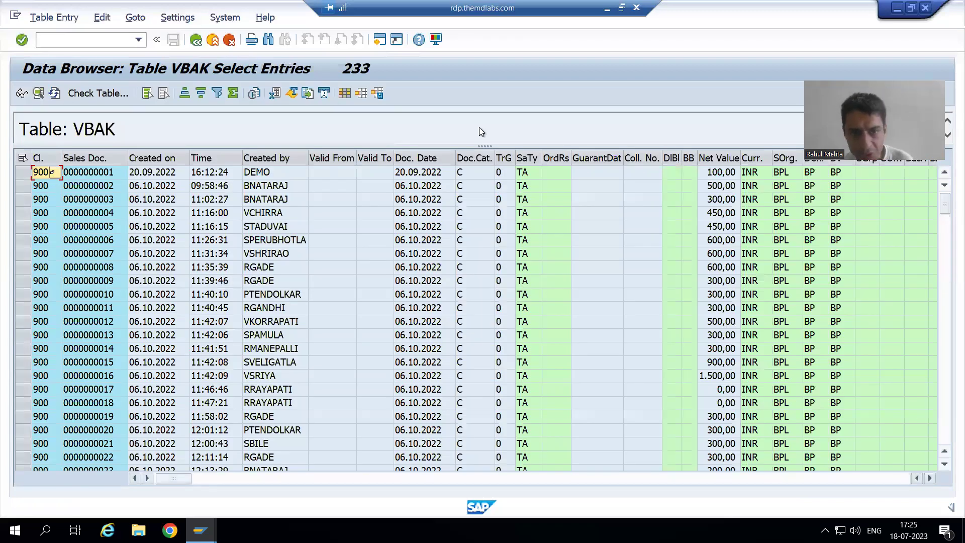
pyautogui.click(930, 478)
pyautogui.click(930, 478)
pyautogui.click(930, 478)
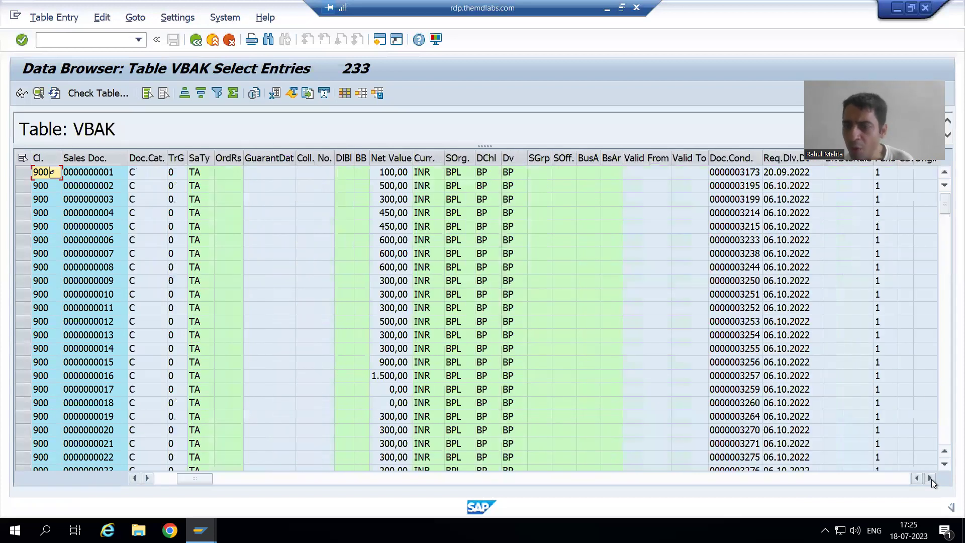
pyautogui.click(930, 478)
pyautogui.moveTo(244, 482); pyautogui.dragTo(107, 478)
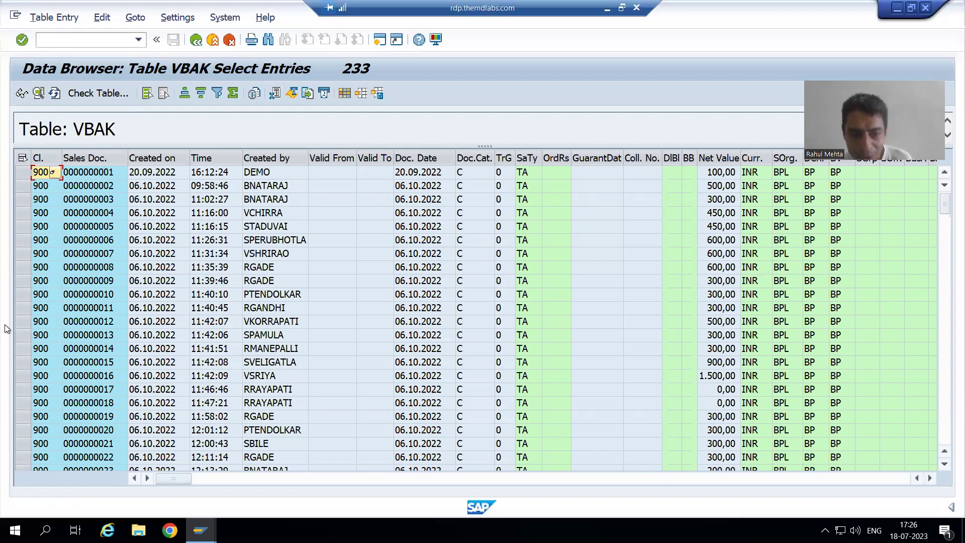
pyautogui.moveTo(171, 478); pyautogui.dragTo(144, 480)
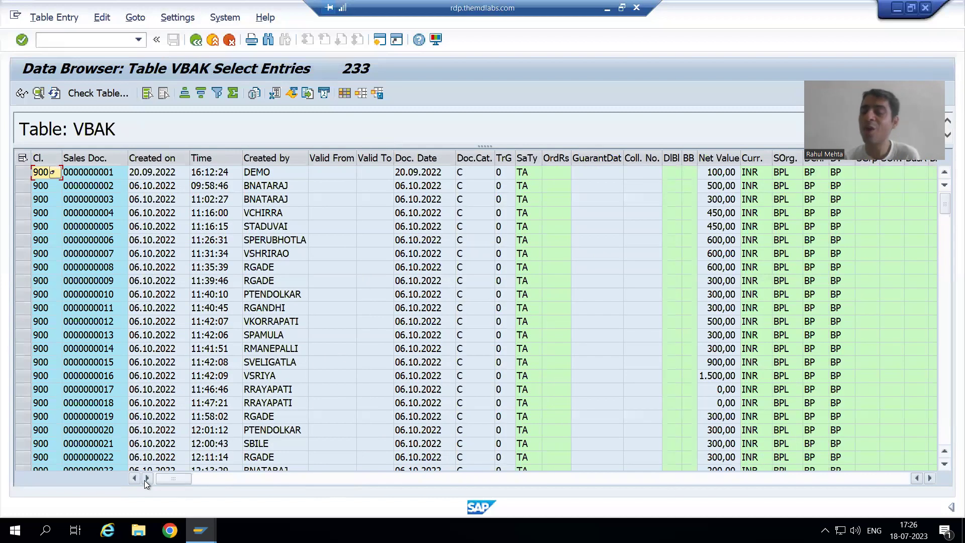
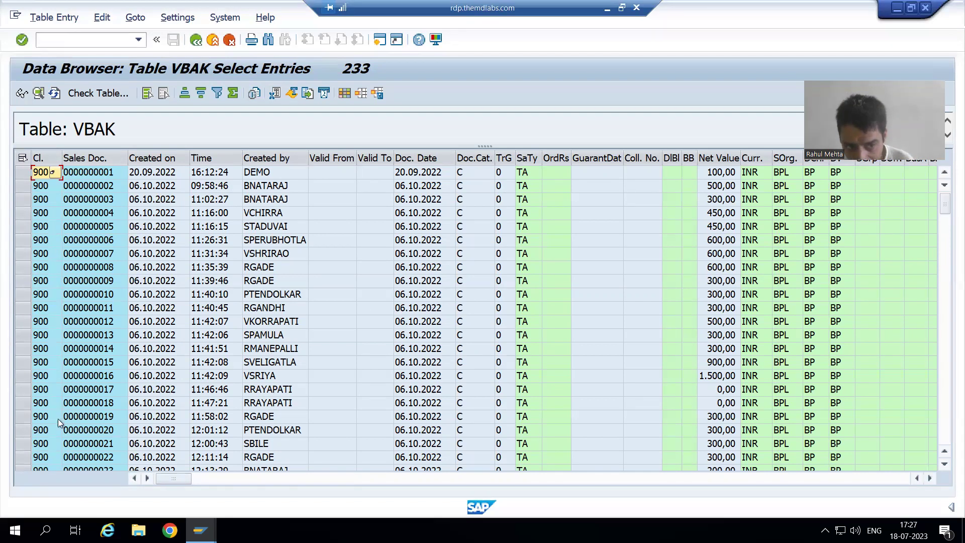
# Return to VBAK's selection screen and open the column selection for the output list.
pyautogui.click(195, 42)
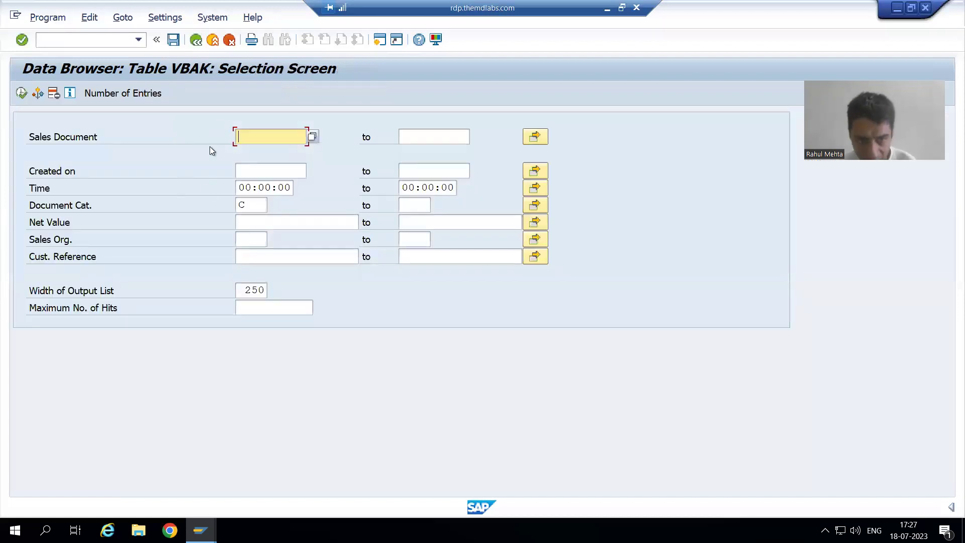
pyautogui.click(159, 18)
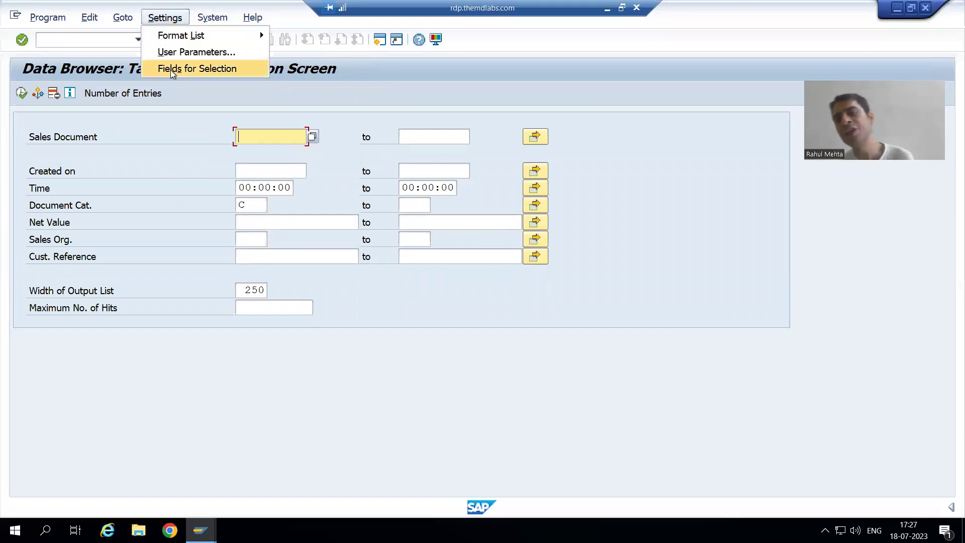
pyautogui.click(249, 391)
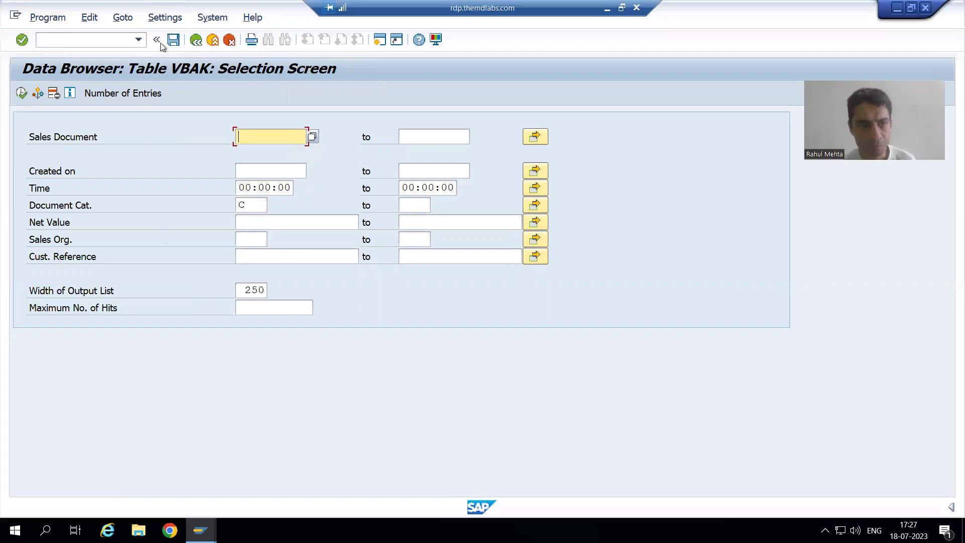
pyautogui.click(167, 20)
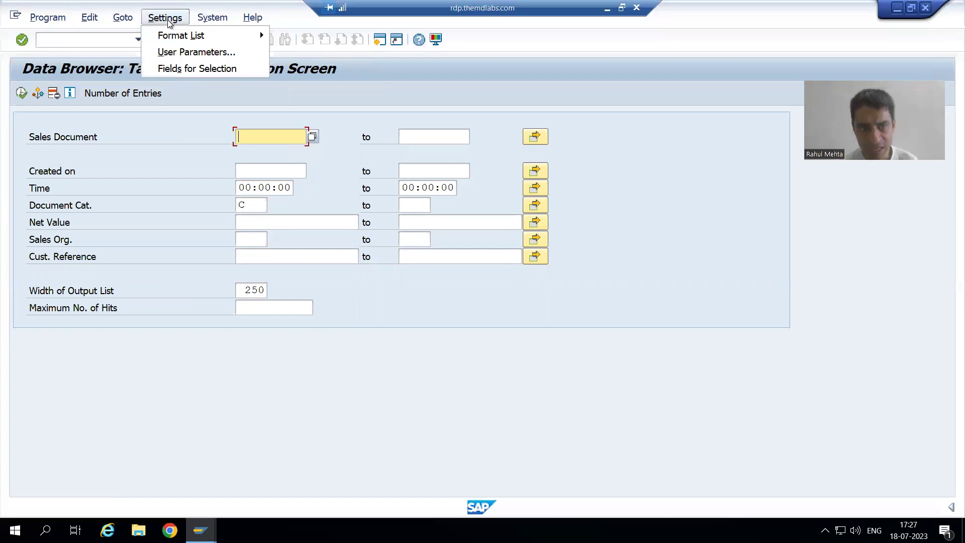
pyautogui.moveTo(169, 39)
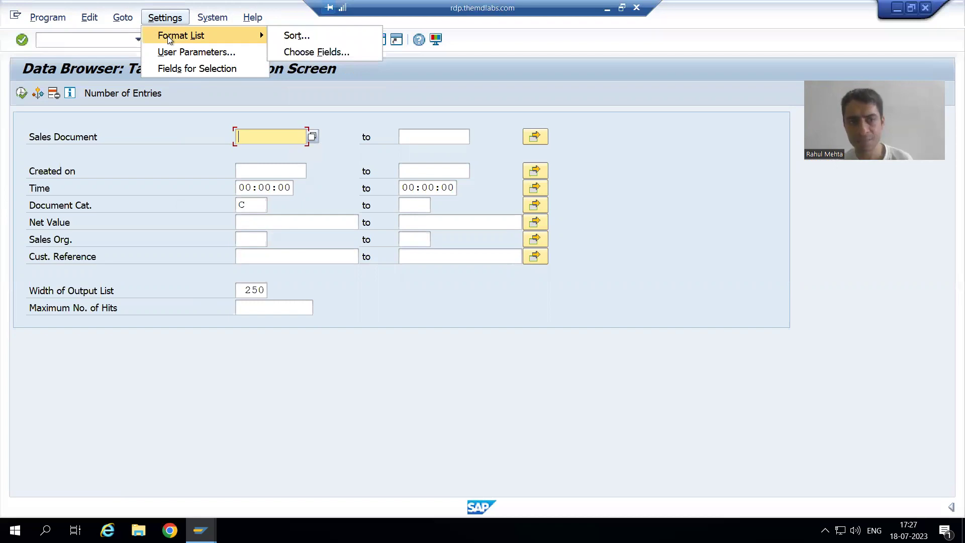
pyautogui.click(298, 52)
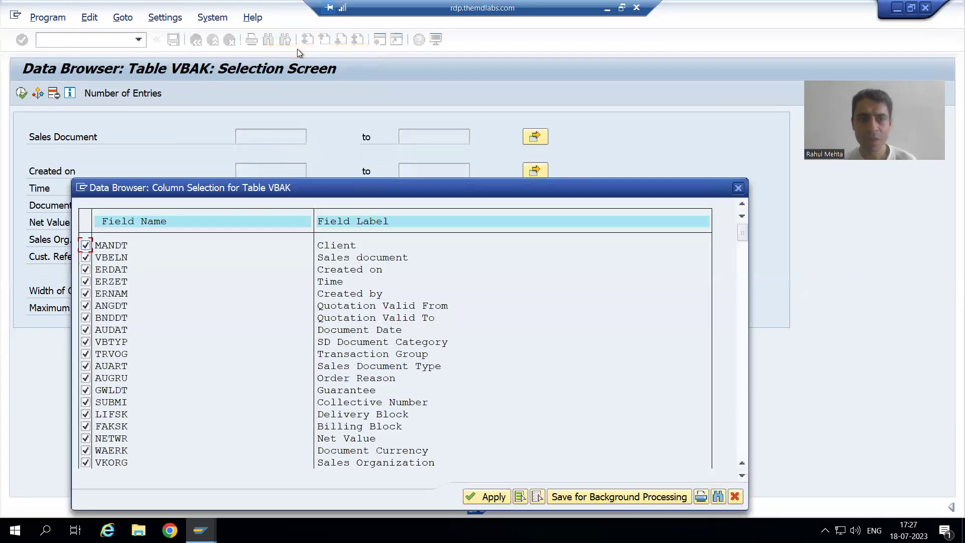
pyautogui.moveTo(364, 188); pyautogui.dragTo(384, 97)
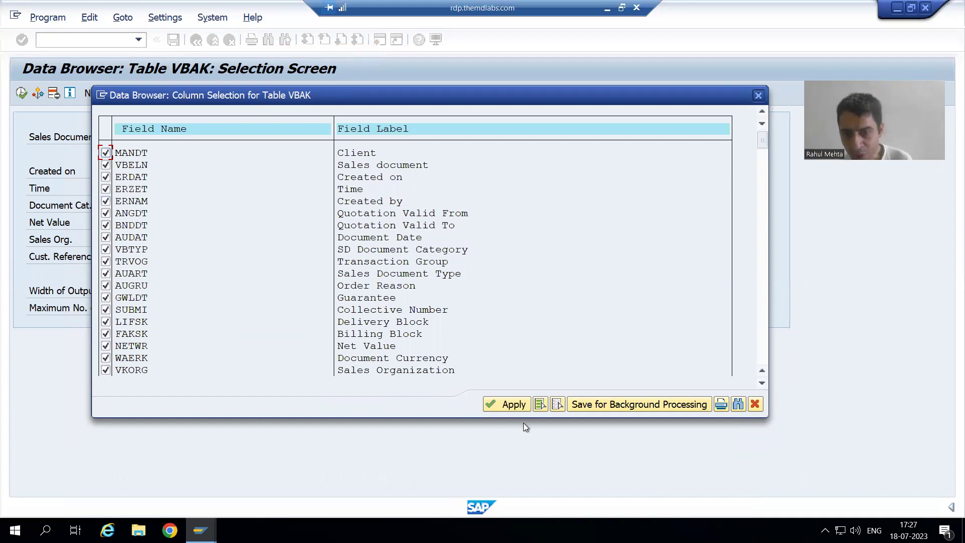
# Limit VBAK's output columns to VBELN, ERDAT, ERZET and ERNAM, and list the matching entries.
pyautogui.click(558, 405)
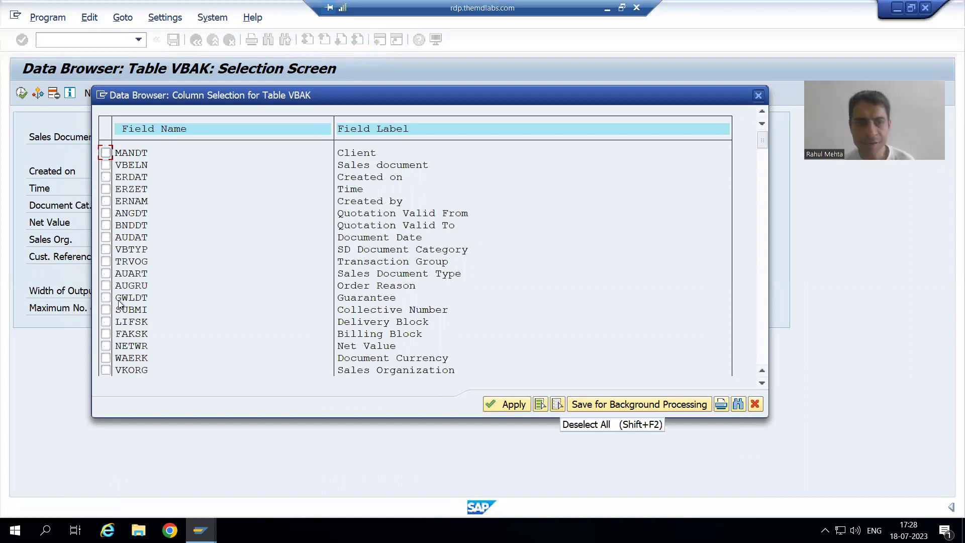
pyautogui.click(106, 165)
pyautogui.click(106, 177)
pyautogui.click(105, 189)
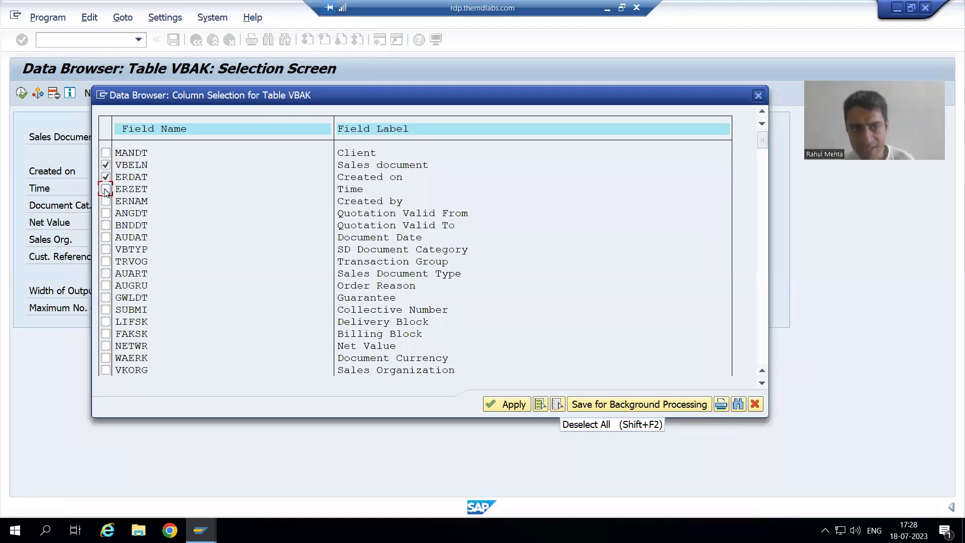
pyautogui.click(106, 202)
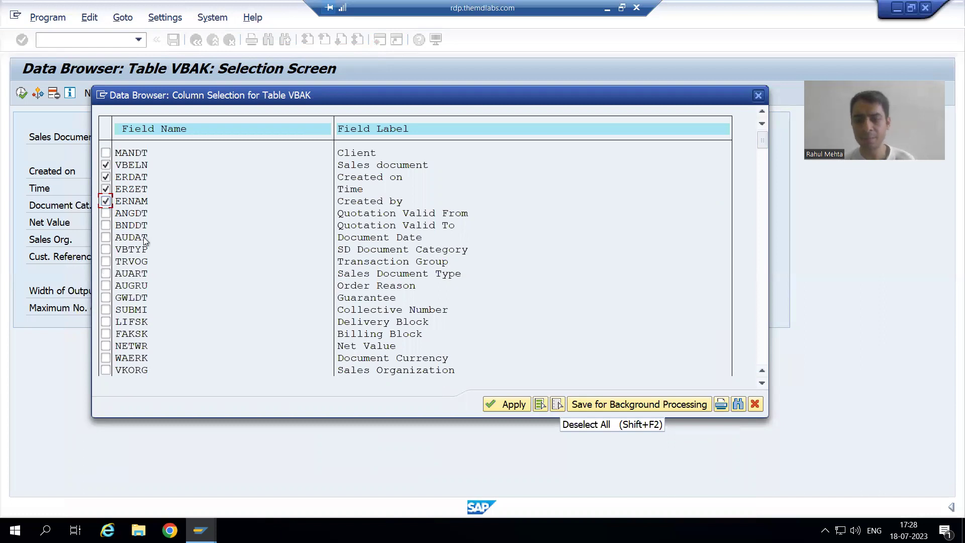
pyautogui.click(503, 404)
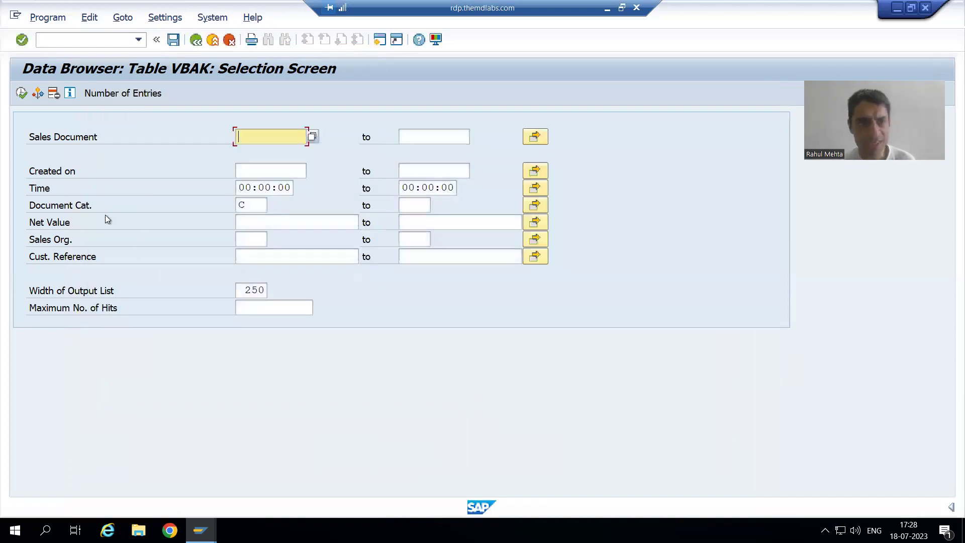
pyautogui.click(22, 97)
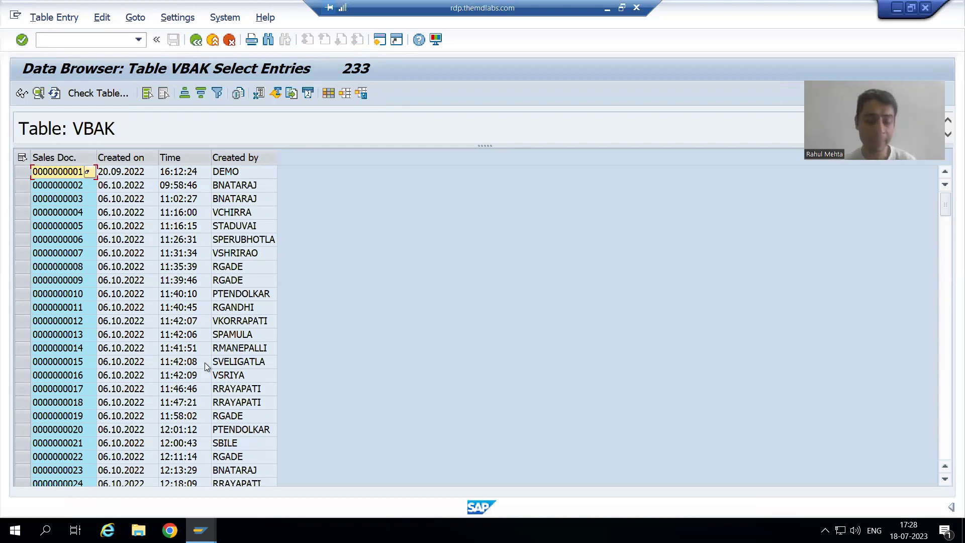
# Leave the VBAK output list and start transaction SE16 with /nse16 in the same session.
pyautogui.press('F3')
pyautogui.press('F3')
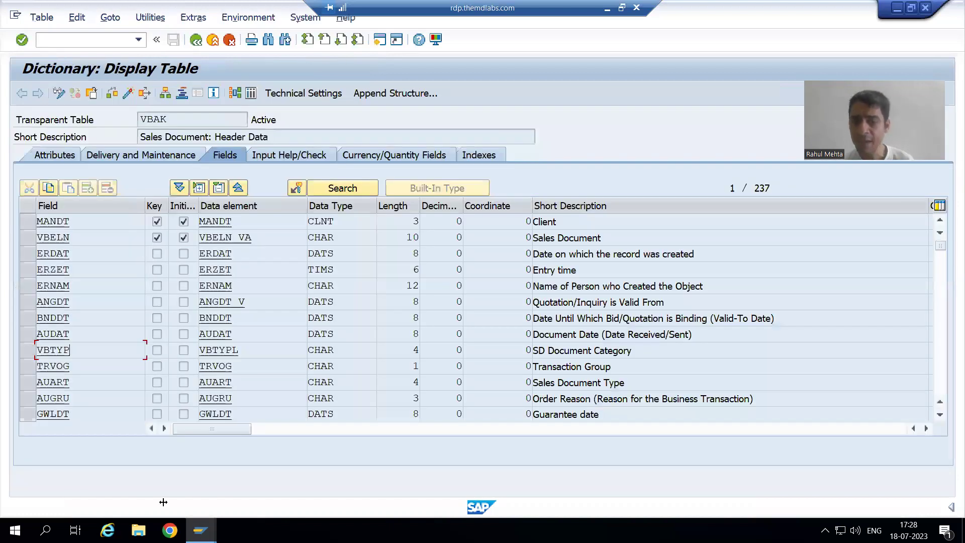
pyautogui.moveTo(201, 530)
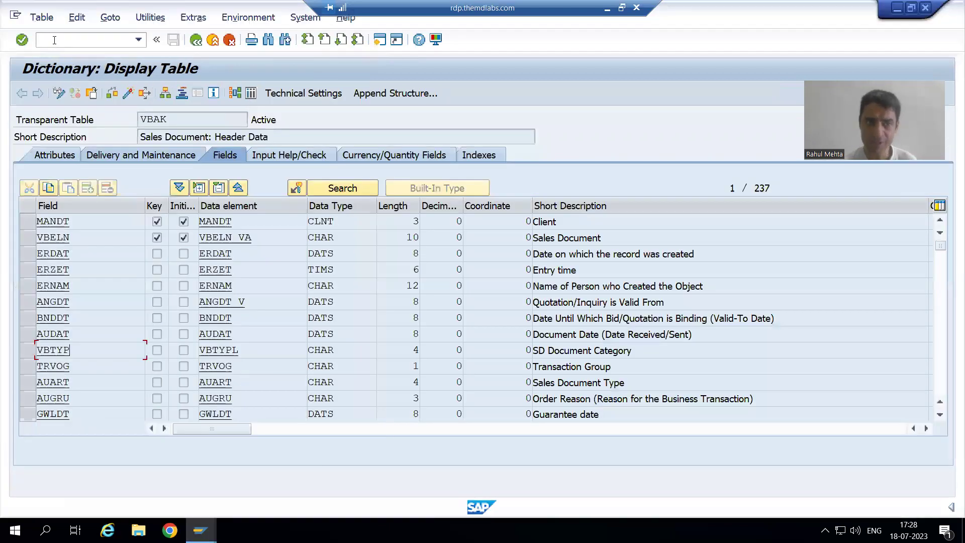
pyautogui.write('/nse16')
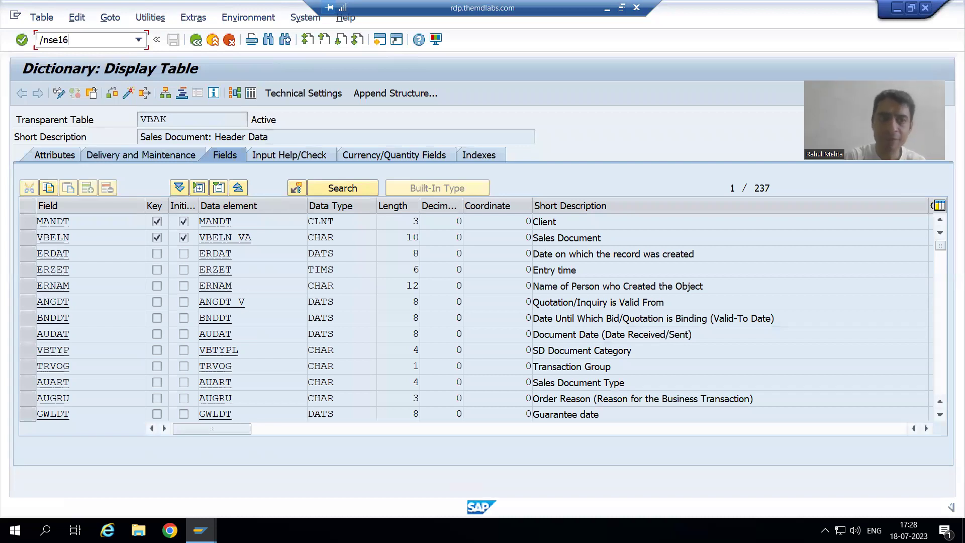
pyautogui.press('Return')
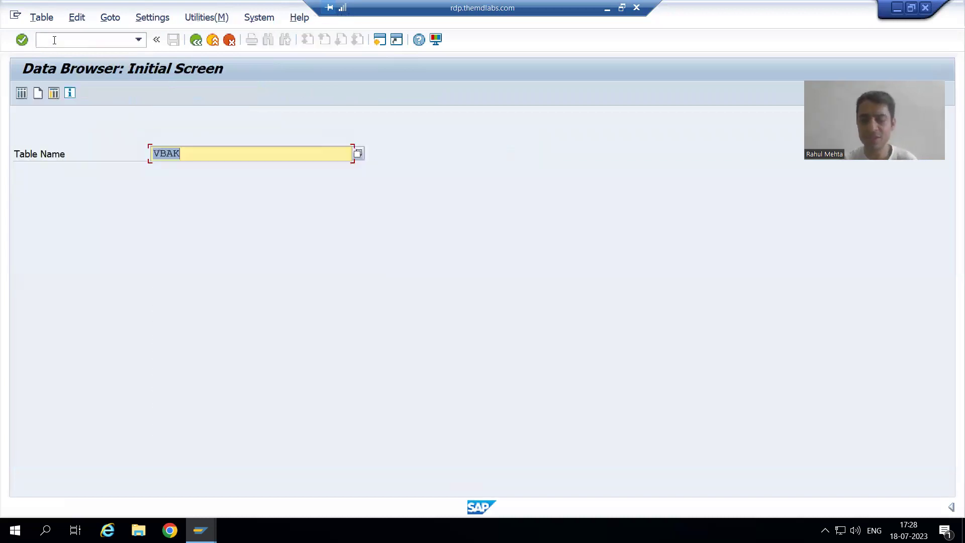
# Choose table ZORDH_28 in the Data Browser and list its entries without any selection criteria.
pyautogui.press('Delete')
pyautogui.press('Down')
pyautogui.press('Down')
pyautogui.press('Return')
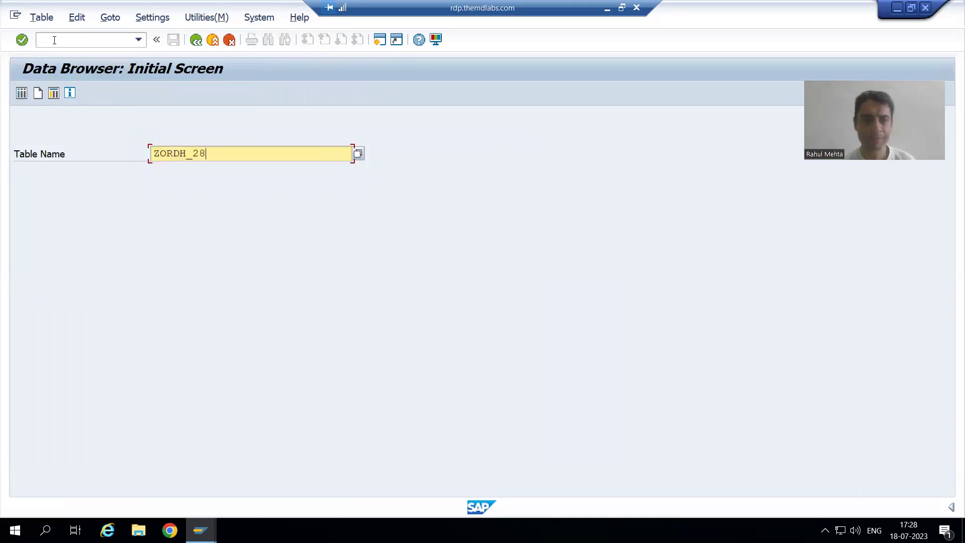
pyautogui.press('Return')
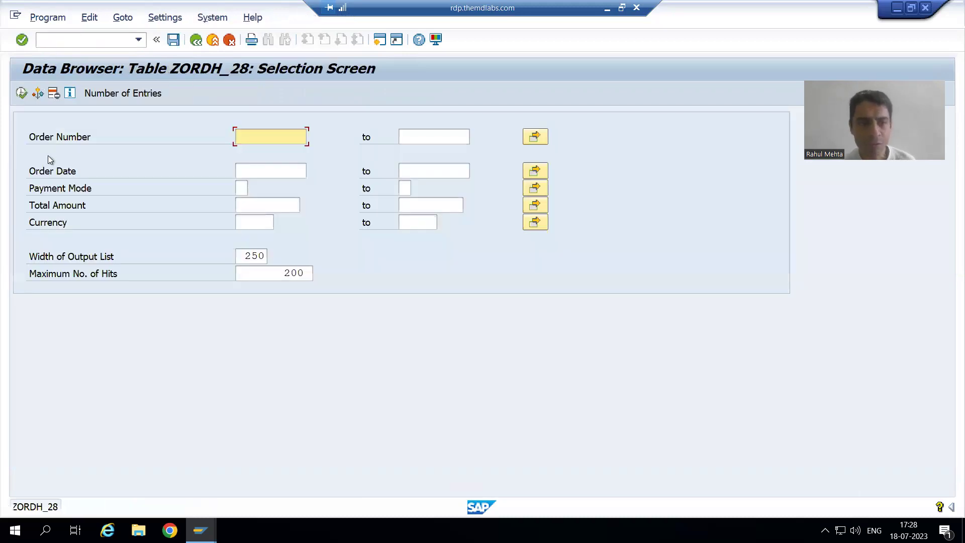
pyautogui.click(21, 94)
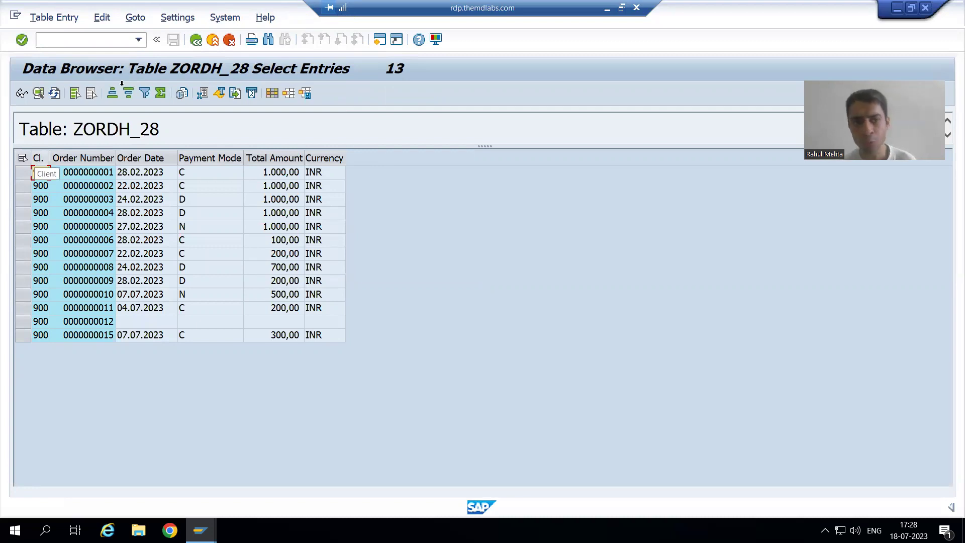
# Limit ZORDH_28's output columns to ONO (Order Number) and PM (Payment Mode), and list the entries again.
pyautogui.click(196, 40)
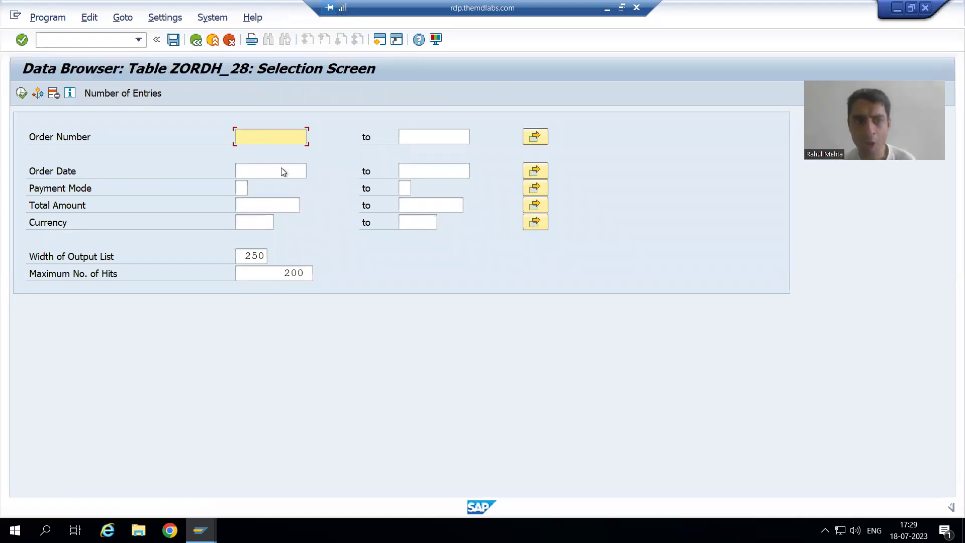
pyautogui.click(169, 19)
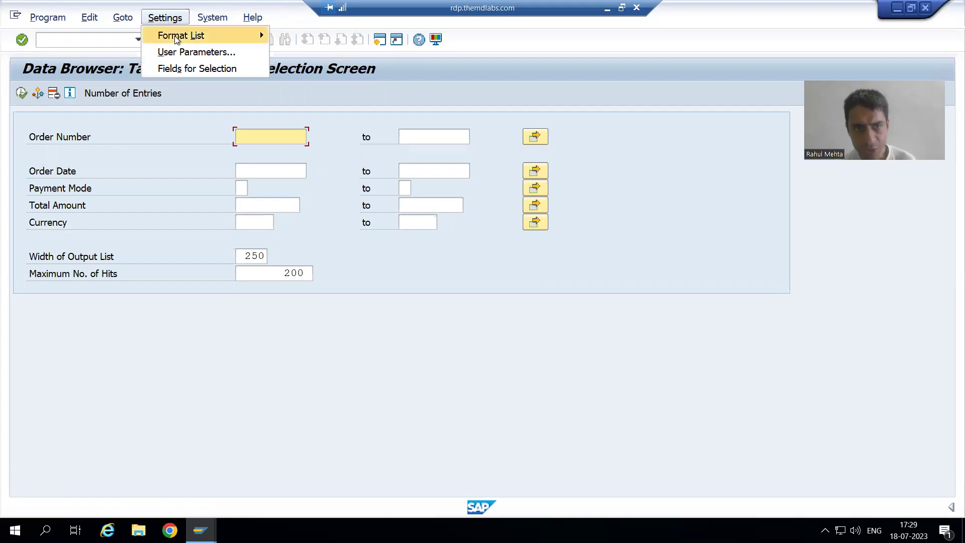
pyautogui.moveTo(175, 37)
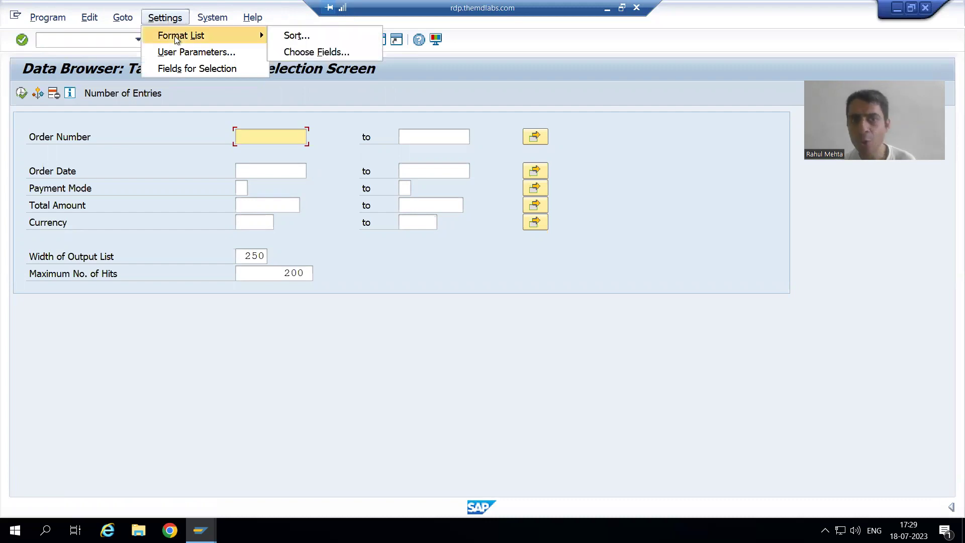
pyautogui.click(300, 50)
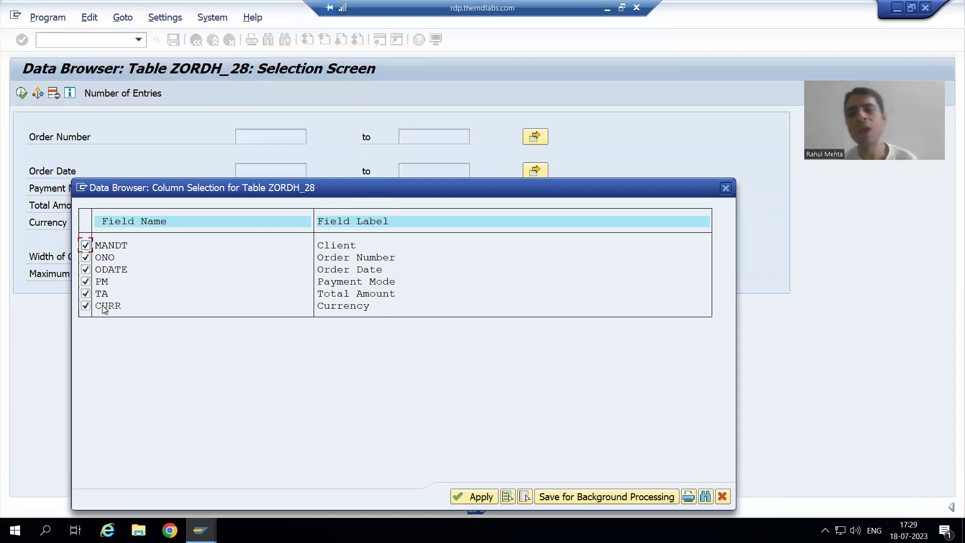
pyautogui.click(524, 497)
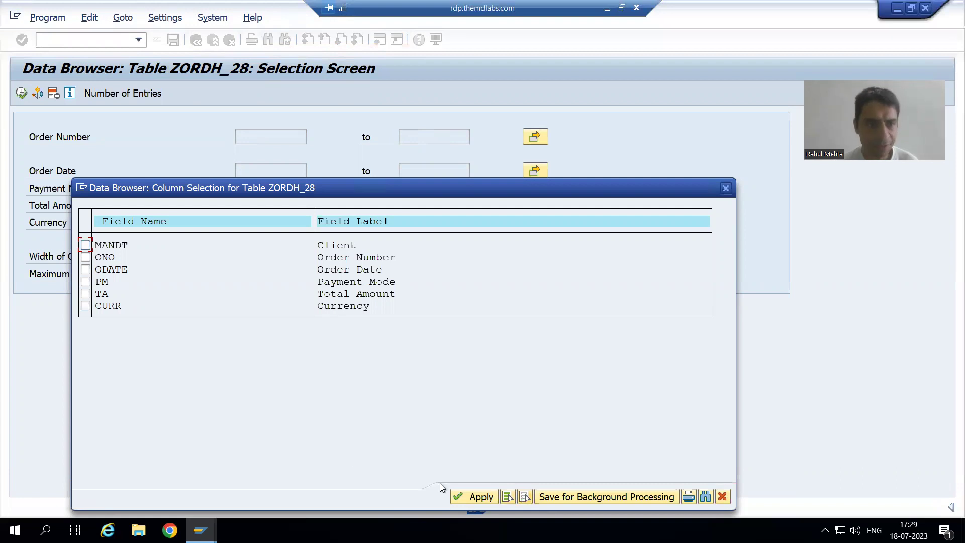
pyautogui.click(86, 258)
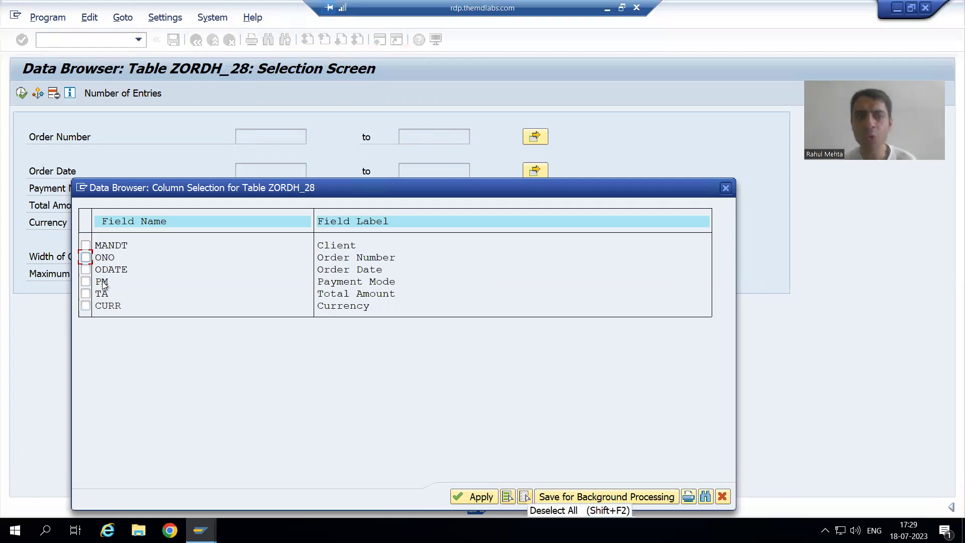
pyautogui.click(86, 282)
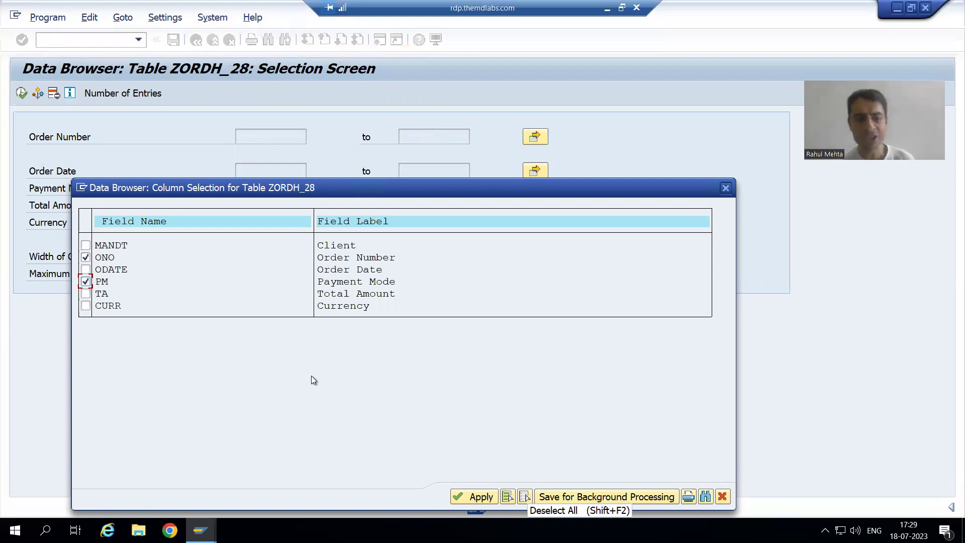
pyautogui.click(483, 497)
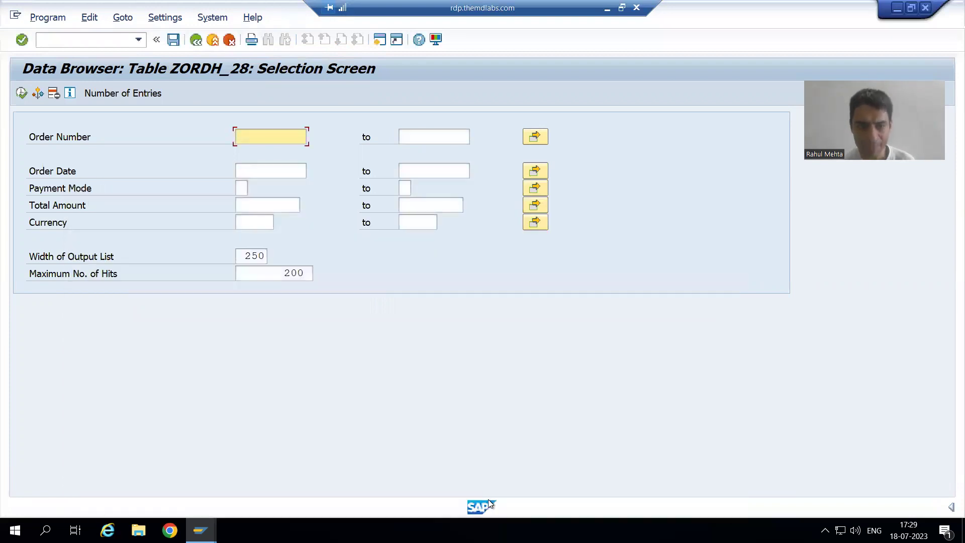
pyautogui.click(22, 93)
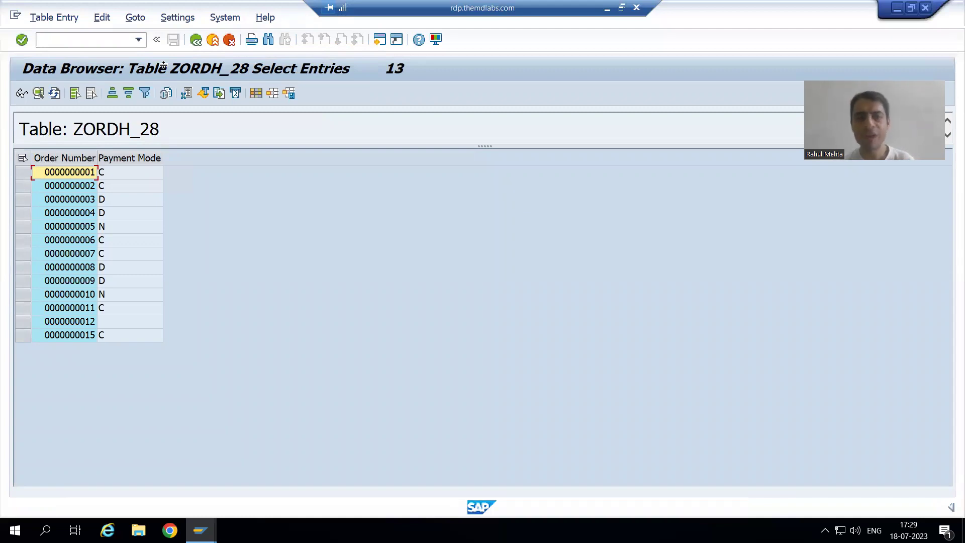
# Return to ZORDH_28's selection screen, review its selection fields and hit limit, and rerun the selection.
pyautogui.click(195, 40)
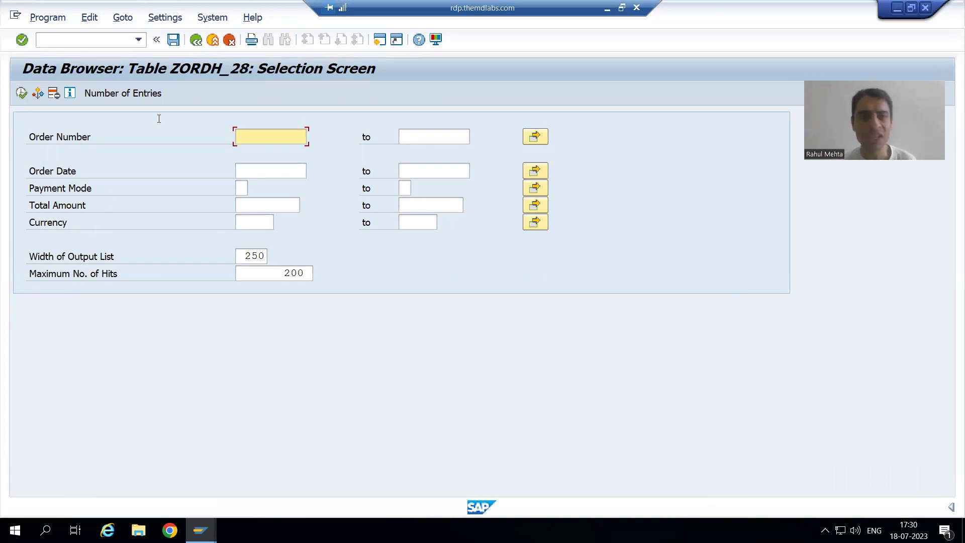
pyautogui.click(178, 19)
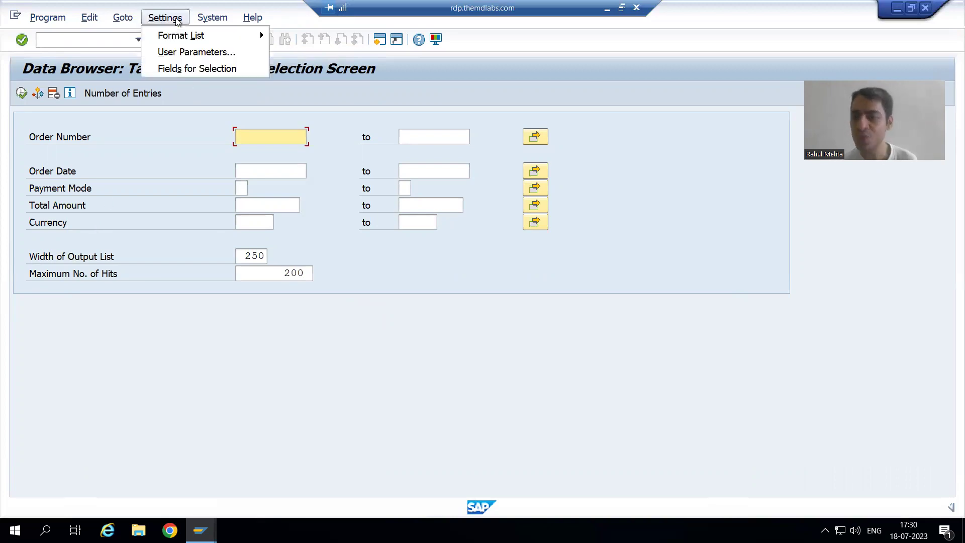
pyautogui.click(180, 67)
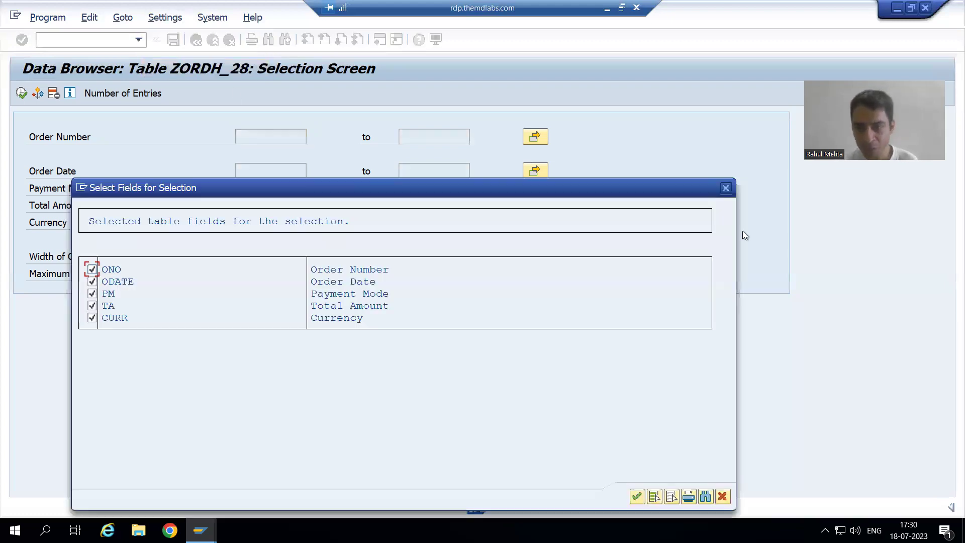
pyautogui.click(725, 187)
pyautogui.click(306, 271)
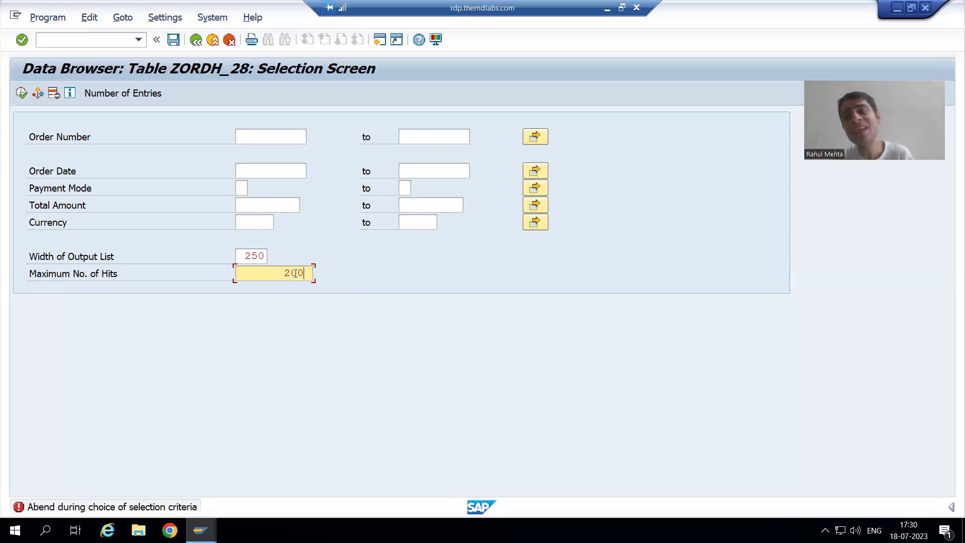
pyautogui.click(21, 94)
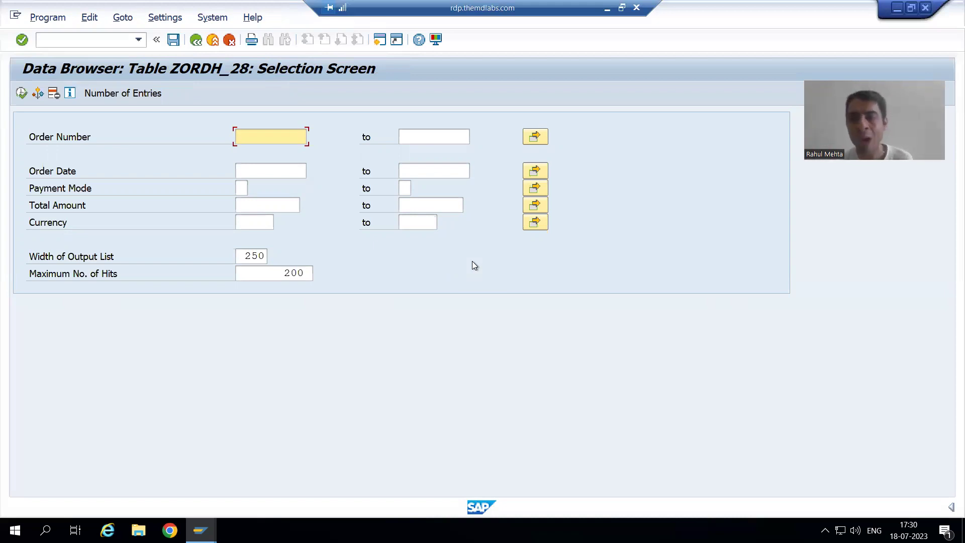
# Reopen the column selection for ZORDH_28 and review which fields are chosen for the output list.
pyautogui.click(162, 19)
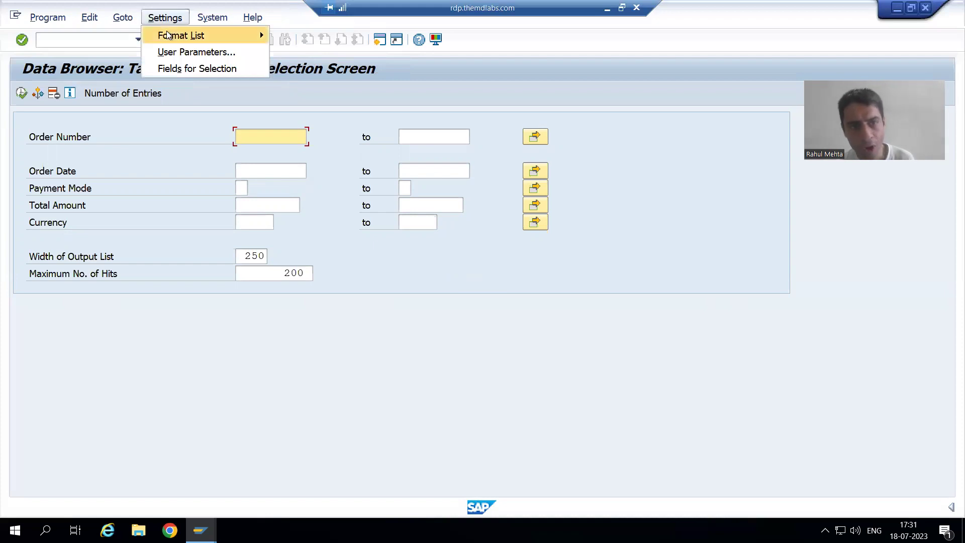
pyautogui.moveTo(220, 37)
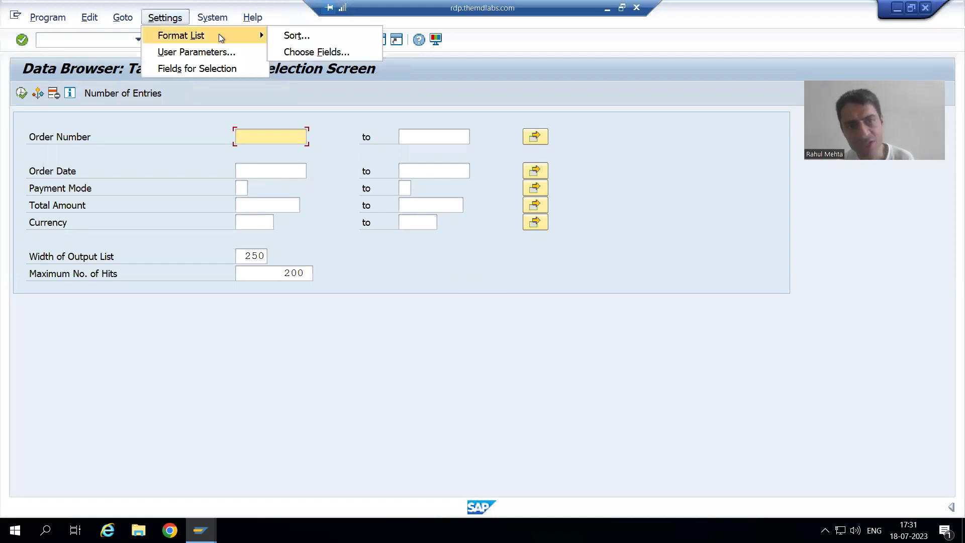
pyautogui.click(300, 50)
pyautogui.click(724, 189)
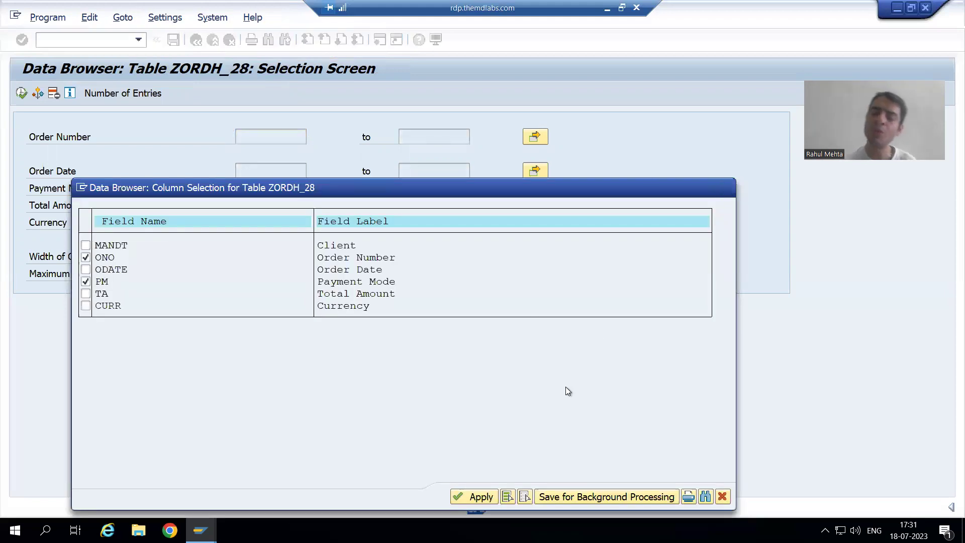